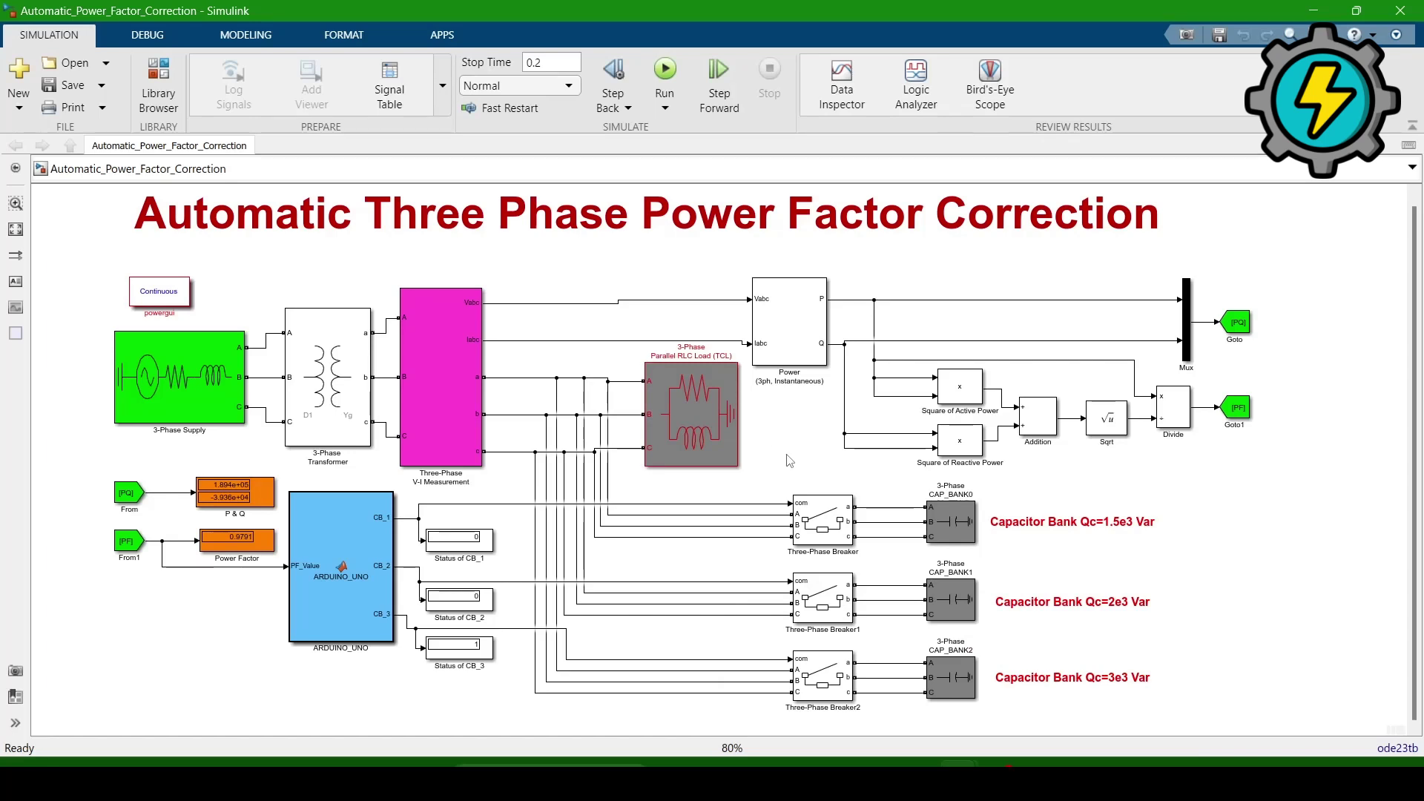
Look over the model's title, breaker status displays, transformer, V-I measurement and power calculation blocks.
left_click(389, 231)
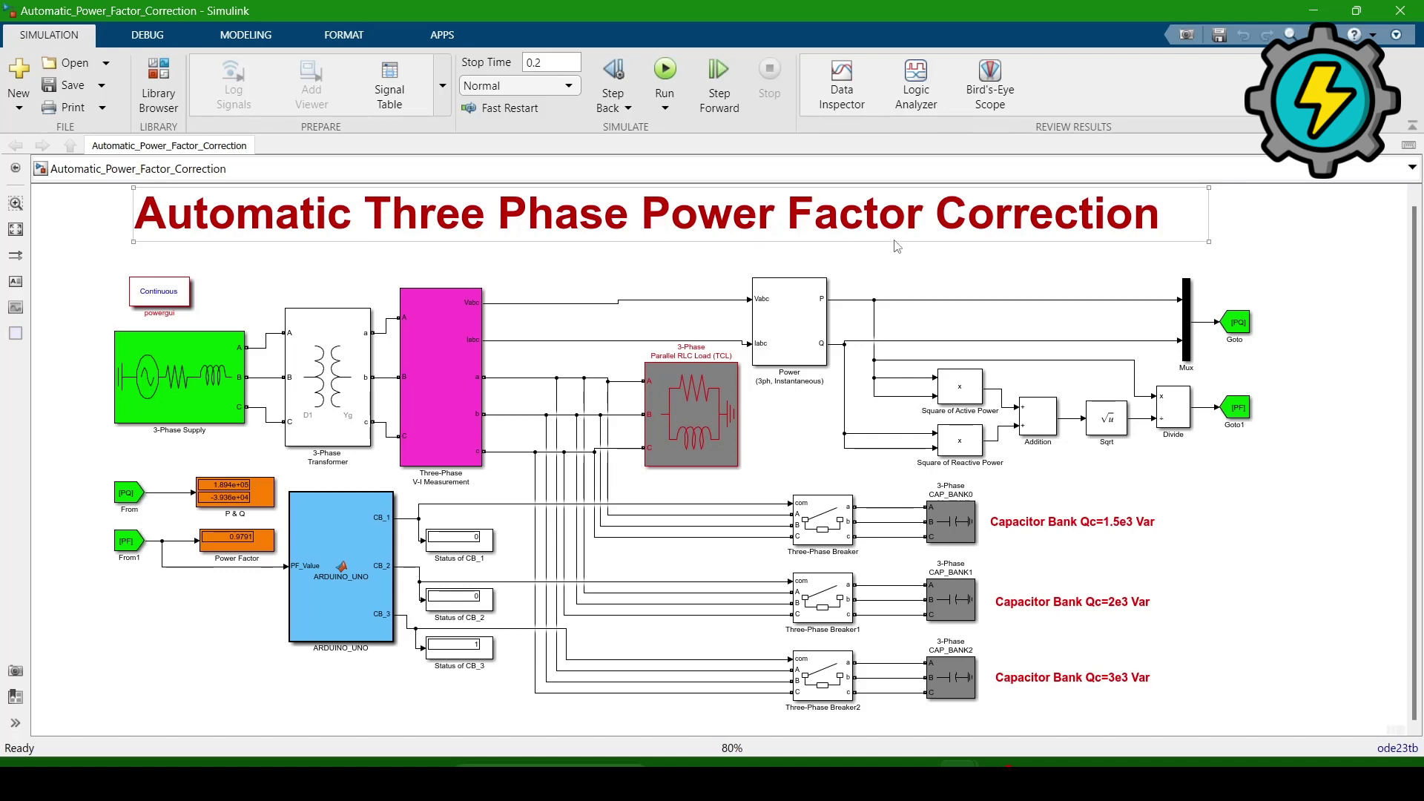
left_click(675, 277)
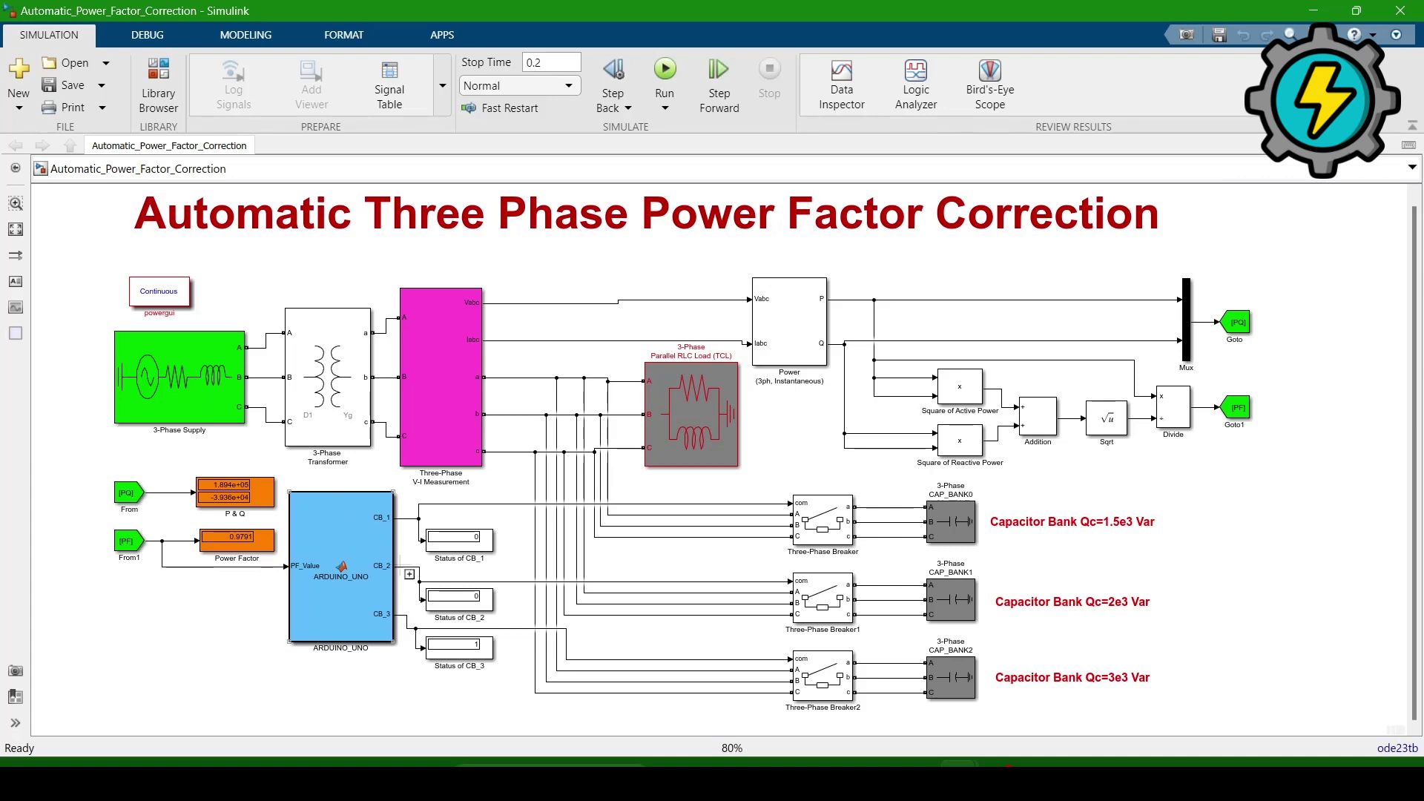
left_click(464, 552)
left_click(537, 537)
left_click(333, 400)
left_click(431, 408)
left_click(780, 344)
left_click(1127, 427)
left_click(1058, 425)
left_click(965, 442)
Trace the power factor calculation from the three-phase Power block through the squaring, Addition, Sqrt and Divide blocks to the PF Goto block.
left_click(816, 306)
left_click(974, 397)
left_click(966, 451)
left_click(1043, 432)
left_click(1107, 436)
left_click(1171, 434)
left_click(867, 309)
left_click(1171, 422)
left_click(1230, 415)
Examine the From blocks, the P & Q and Power Factor displays, the ARDUINO_UNO controller and the parallel RLC load.
left_click(127, 551)
left_click(206, 539)
left_click(236, 504)
left_click(232, 524)
left_click(378, 505)
left_click(725, 425)
left_click(569, 445)
Review the source parameters and load flow settings of the 3-Phase Supply block.
double_click(188, 380)
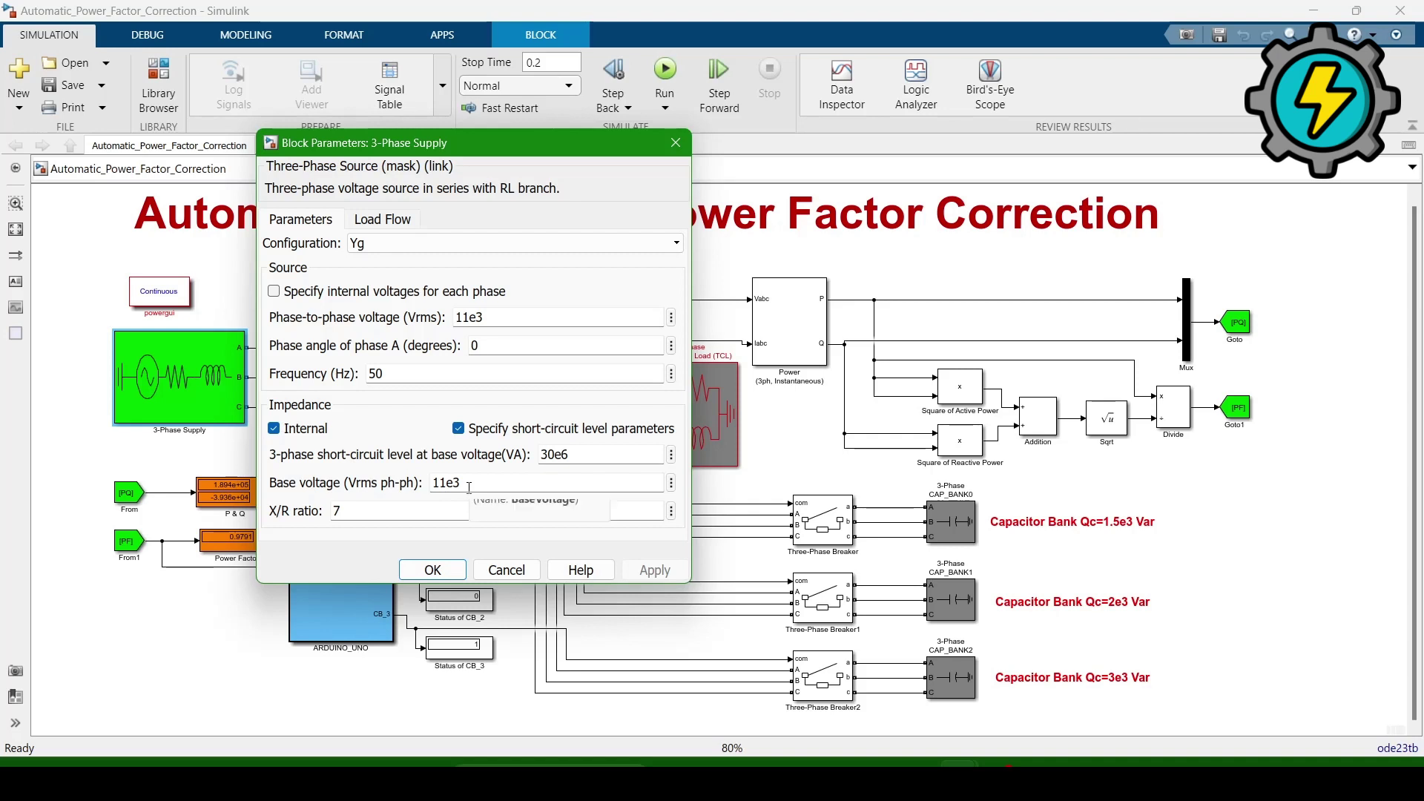
left_click(368, 221)
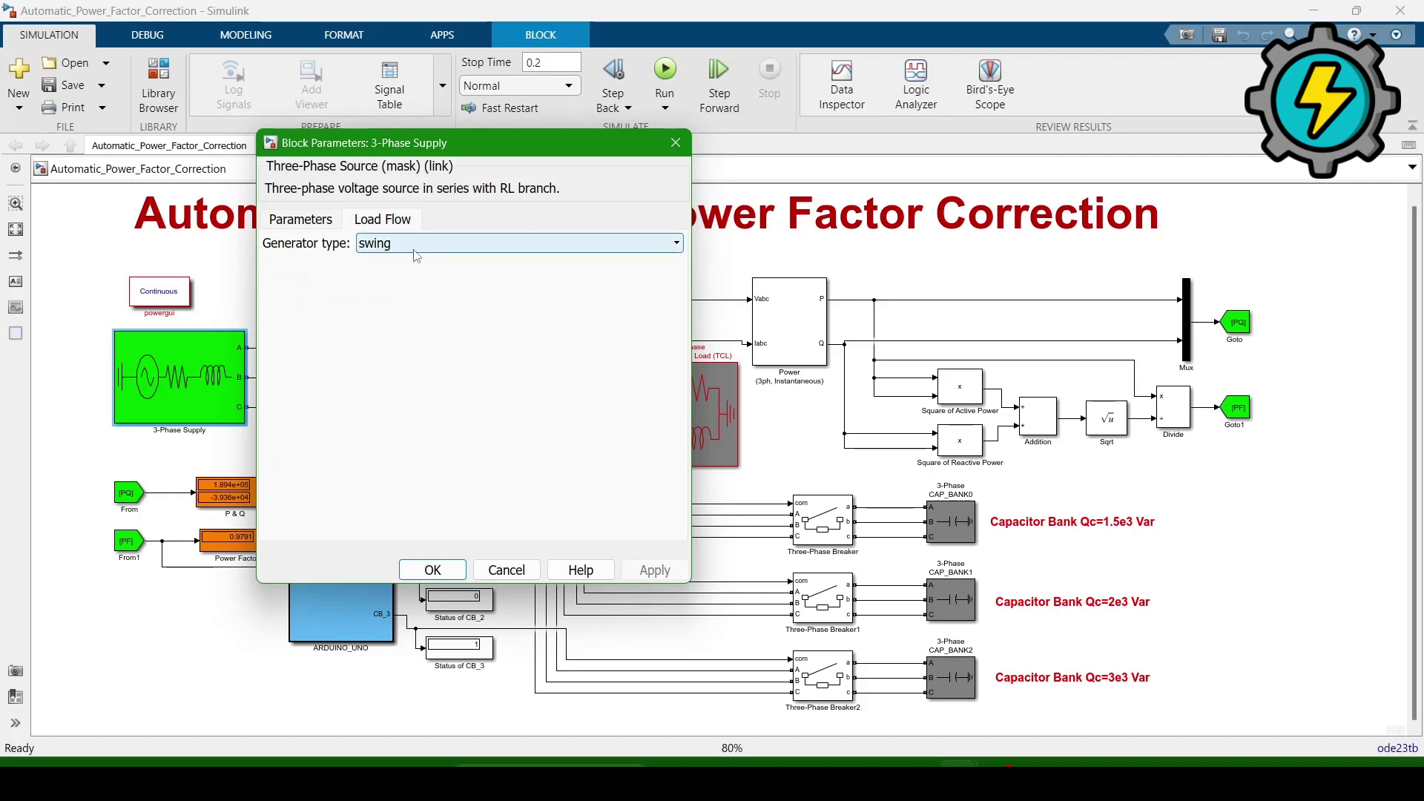
left_click(432, 570)
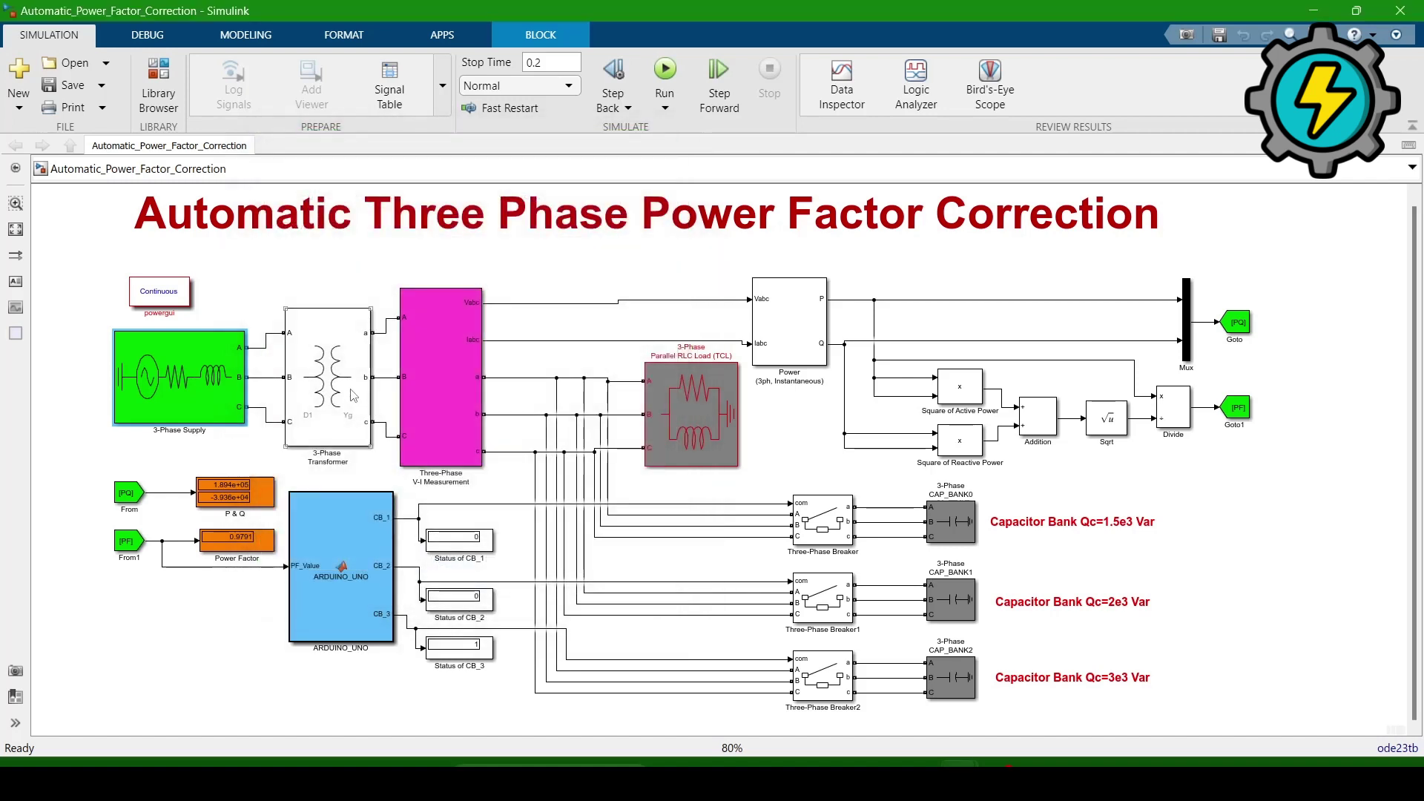
Review the winding configuration and electrical parameters of the 3-Phase Transformer block.
left_click(342, 393)
double_click(342, 393)
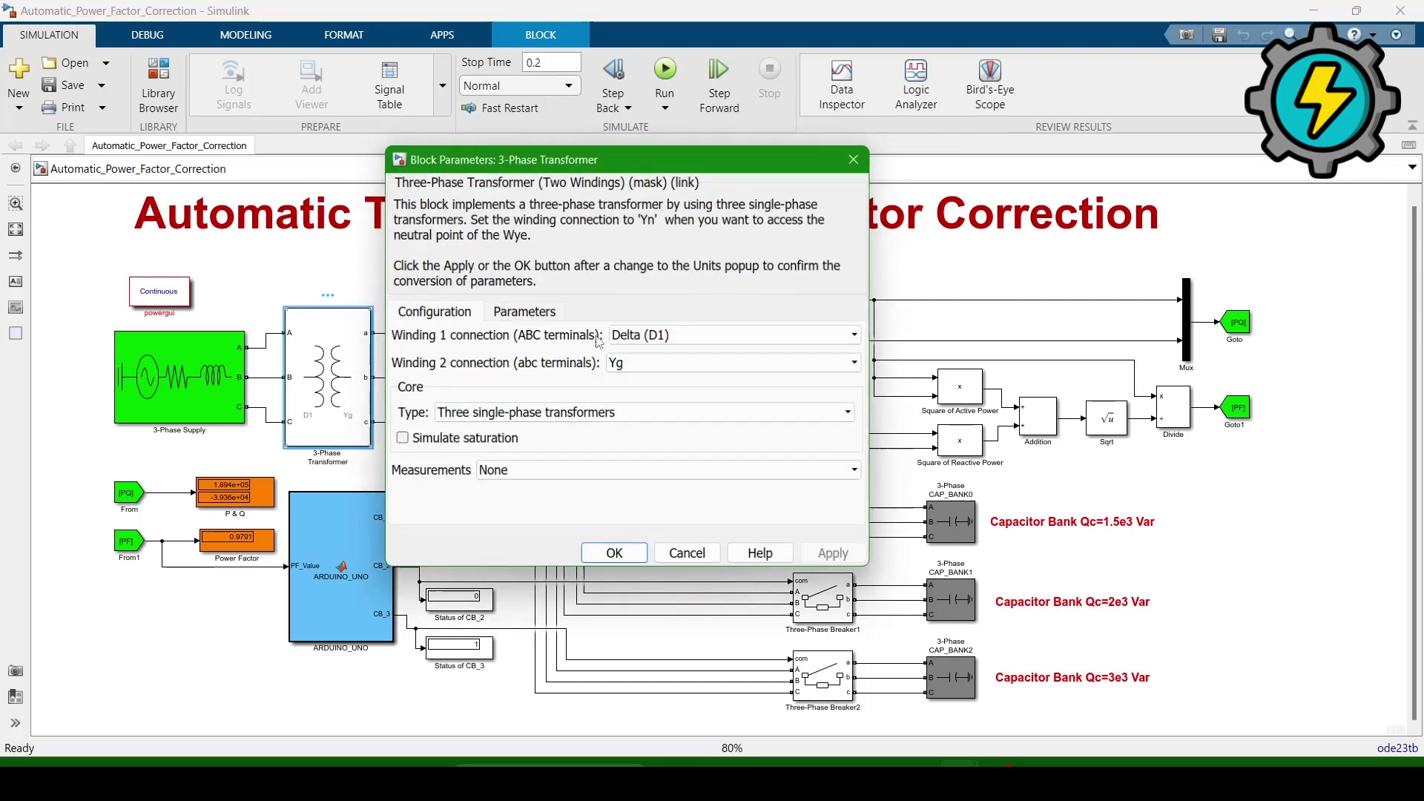
left_click(525, 313)
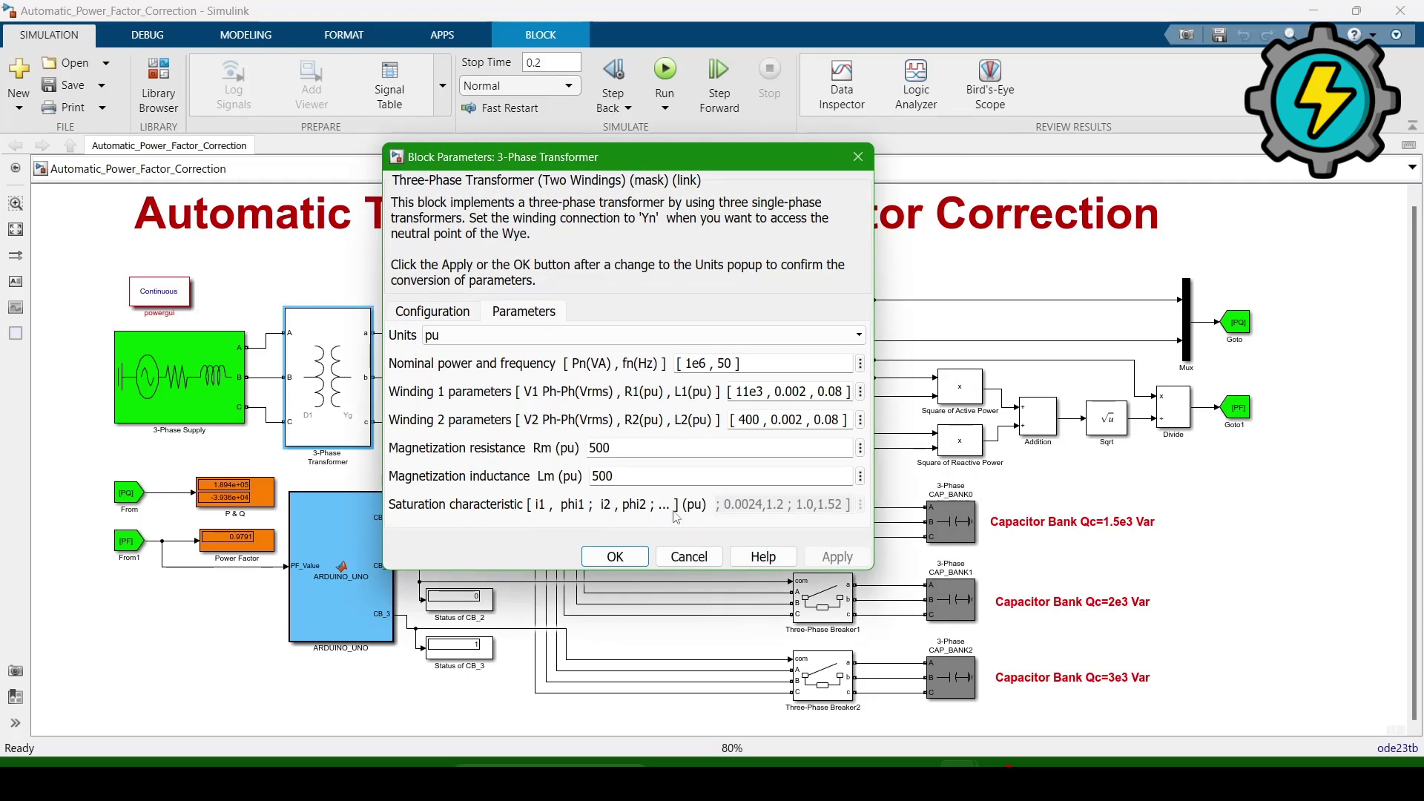
left_click(688, 561)
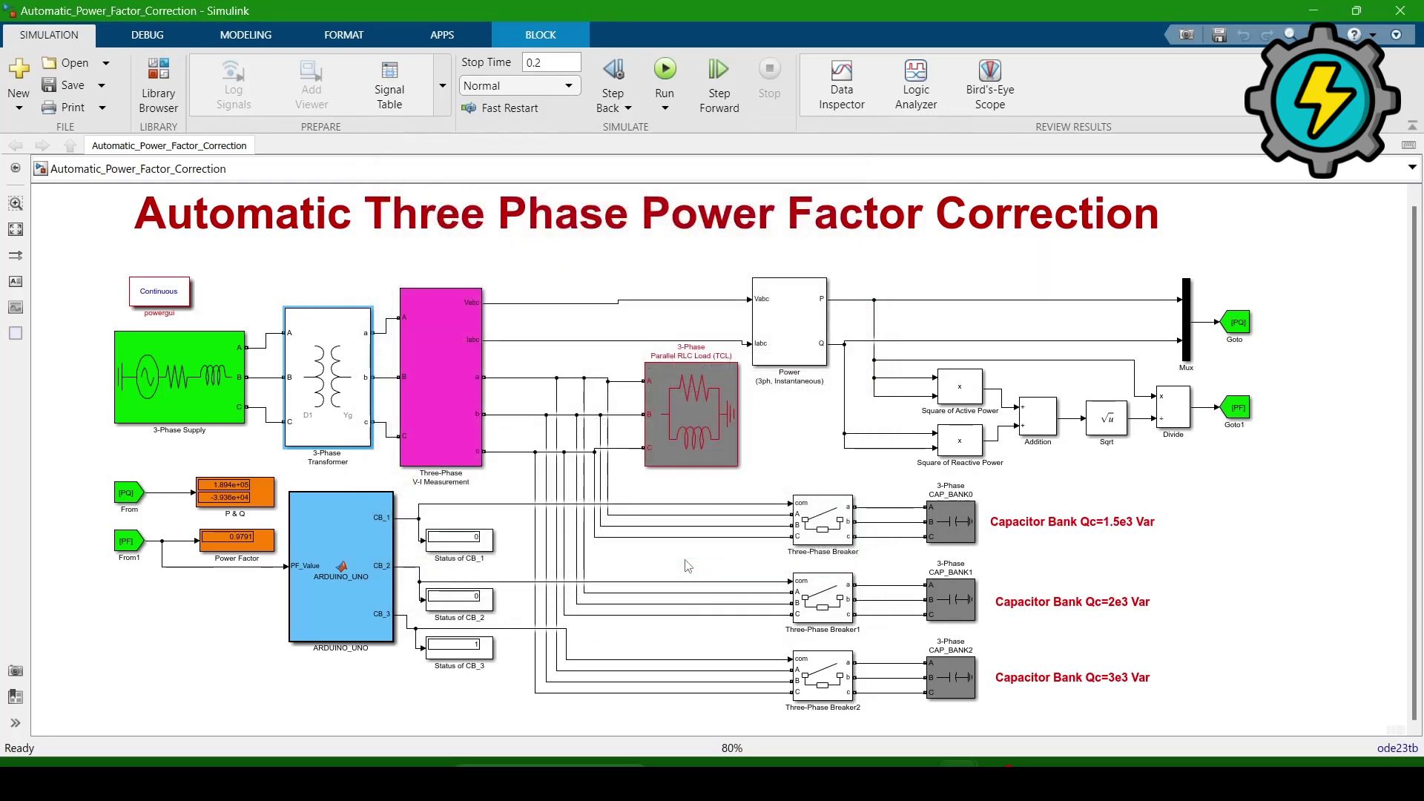
Review the voltage and current measurement settings of the Three-Phase V-I Measurement block without changing them.
double_click(431, 408)
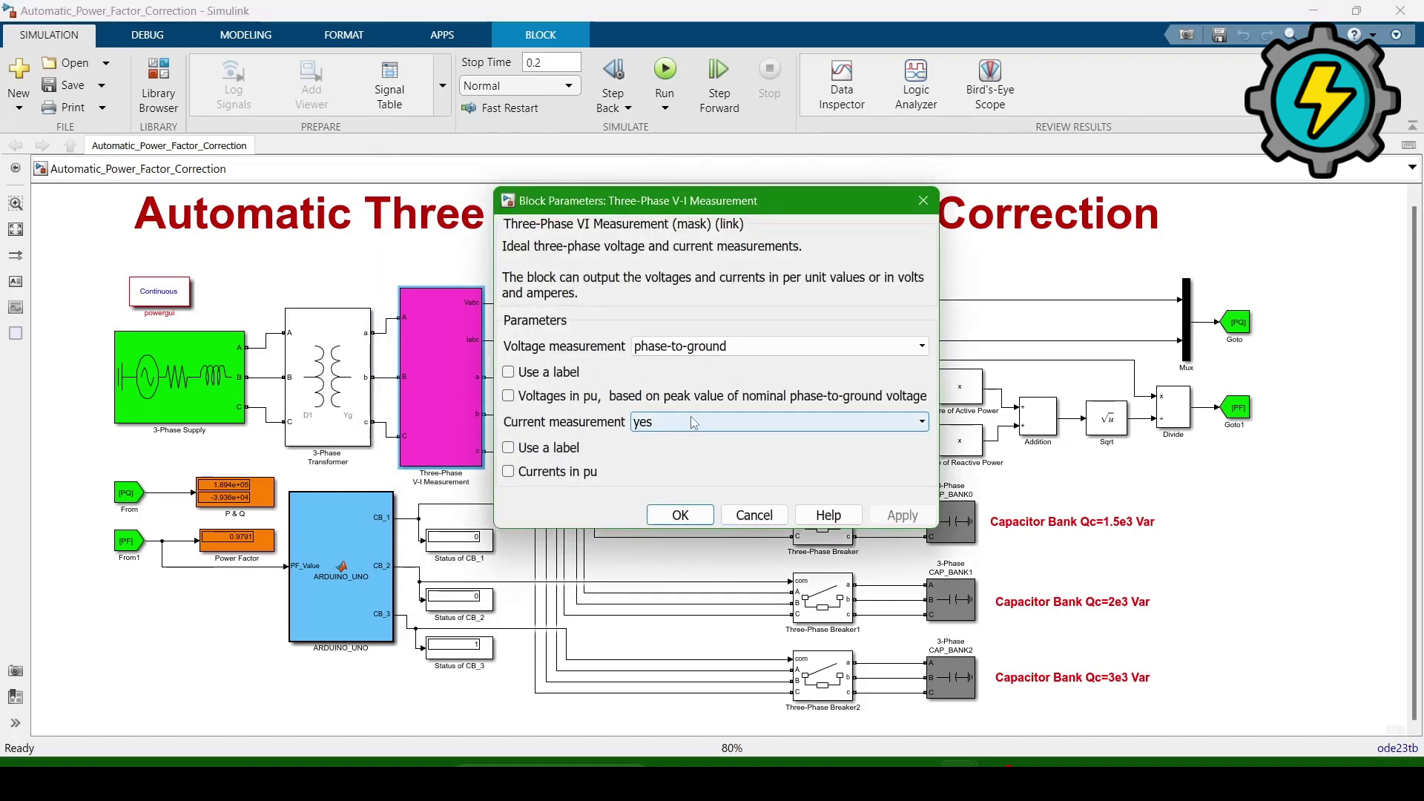
left_click(657, 424)
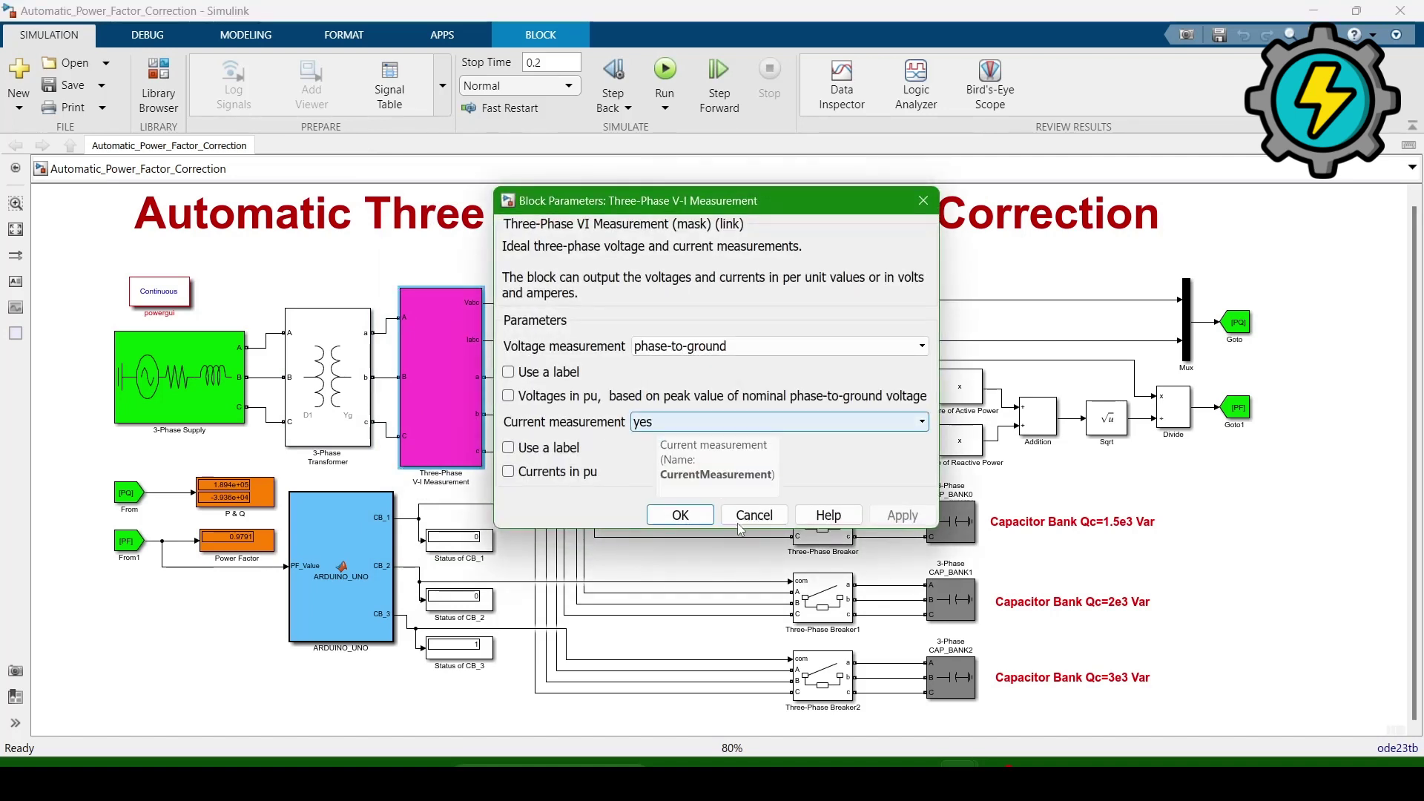
left_click(686, 453)
left_click(753, 515)
Review the parameters and load flow type of the 3-Phase Parallel RLC Load block.
double_click(694, 437)
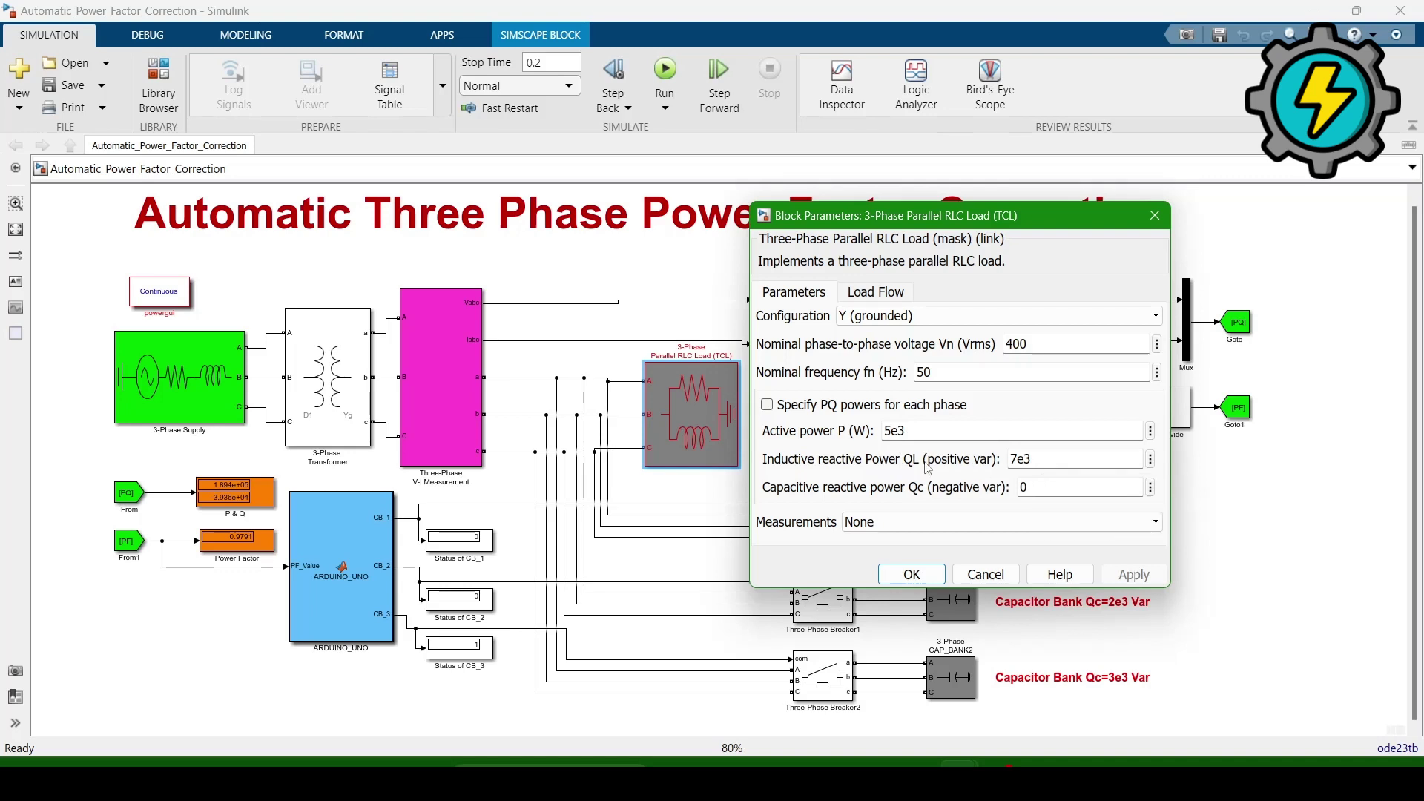
left_click(876, 293)
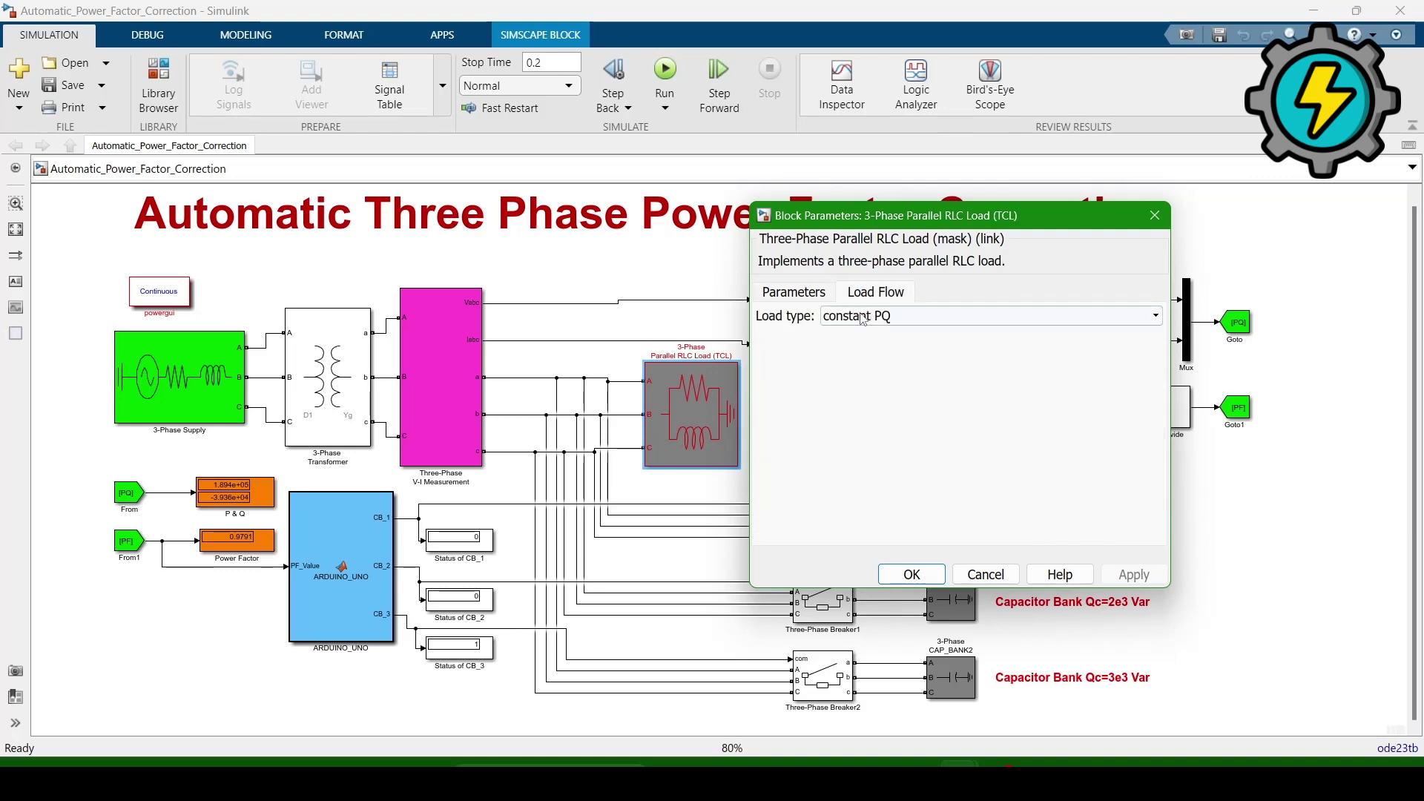
left_click(985, 573)
left_click(816, 465)
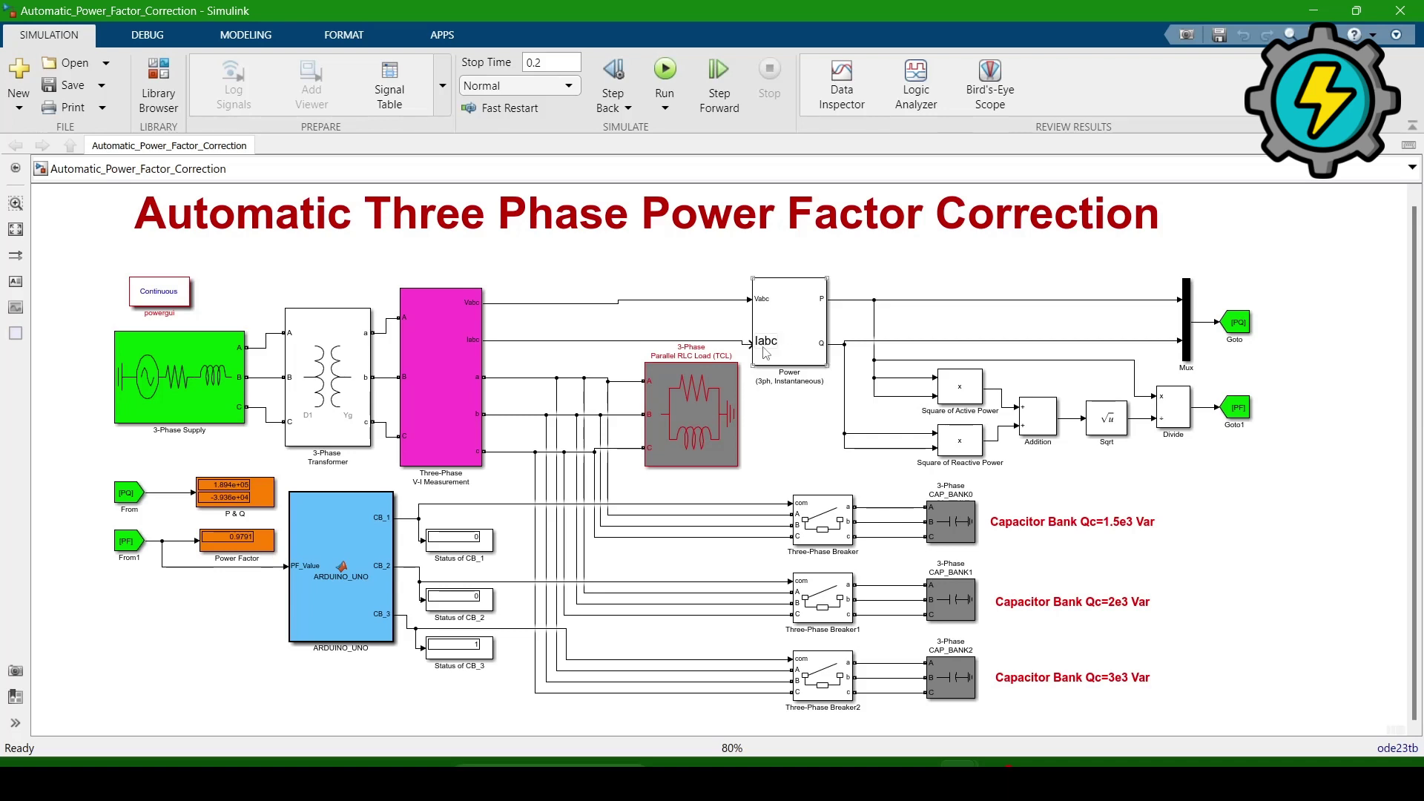
Inspect the block parameters of the three-phase instantaneous Power block and the Mux block.
double_click(804, 333)
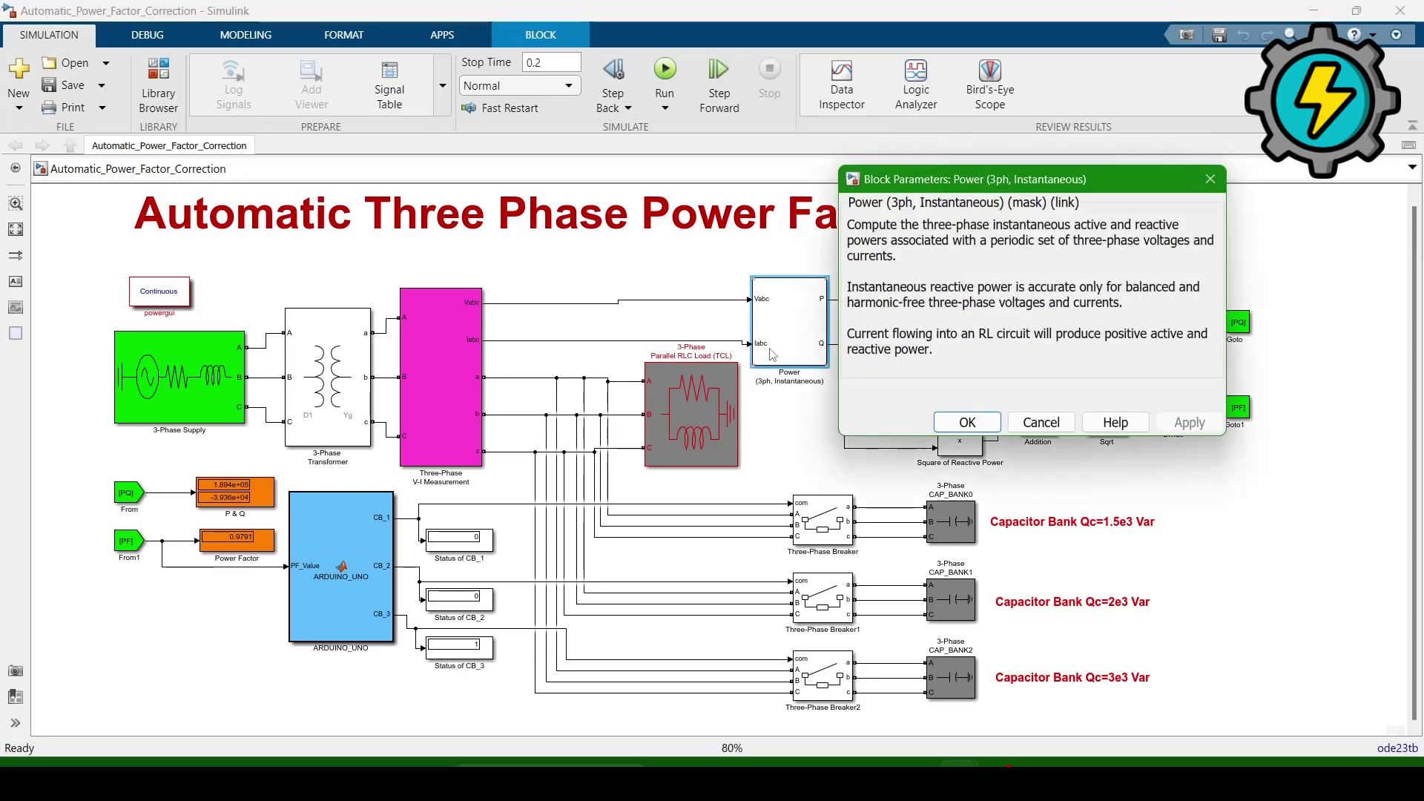
left_click(1022, 417)
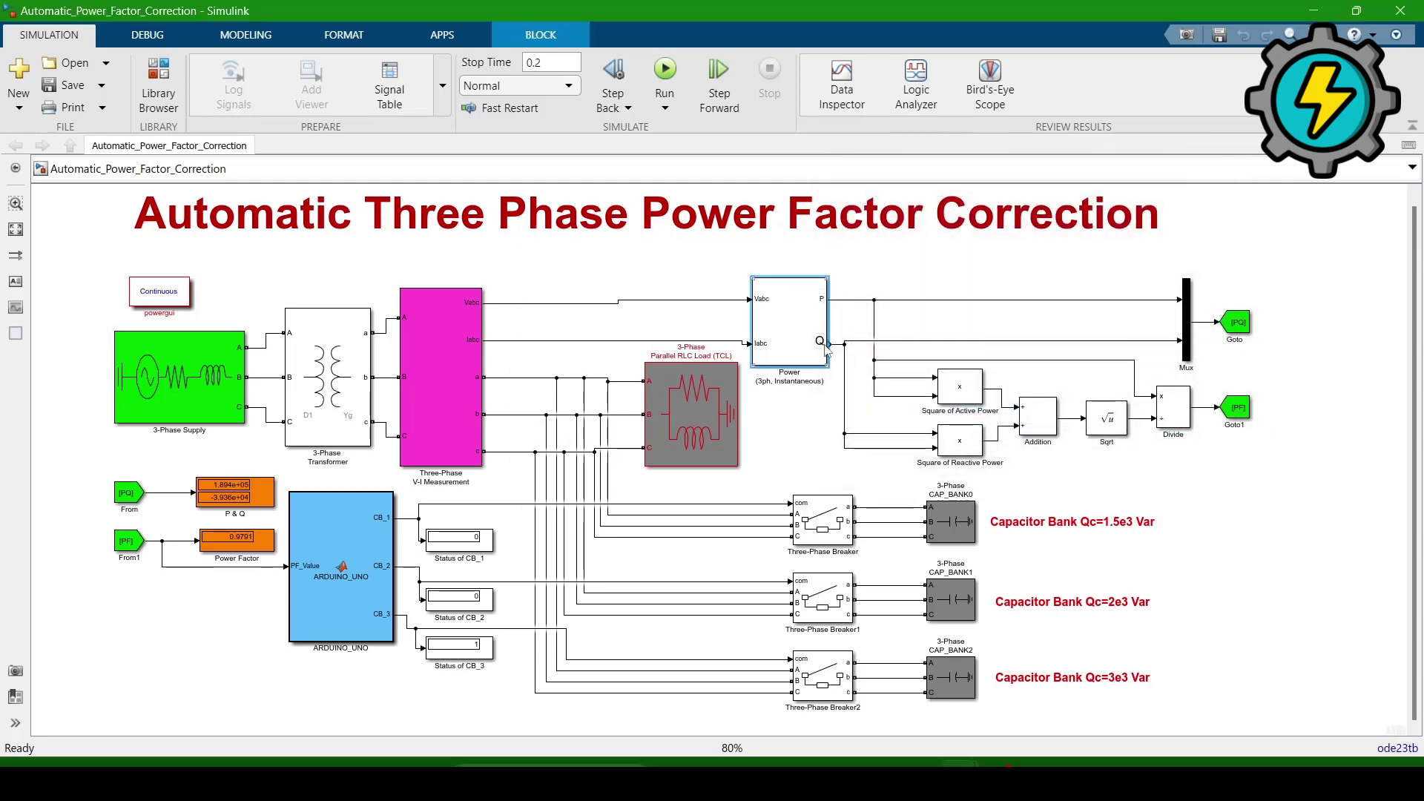
double_click(1185, 342)
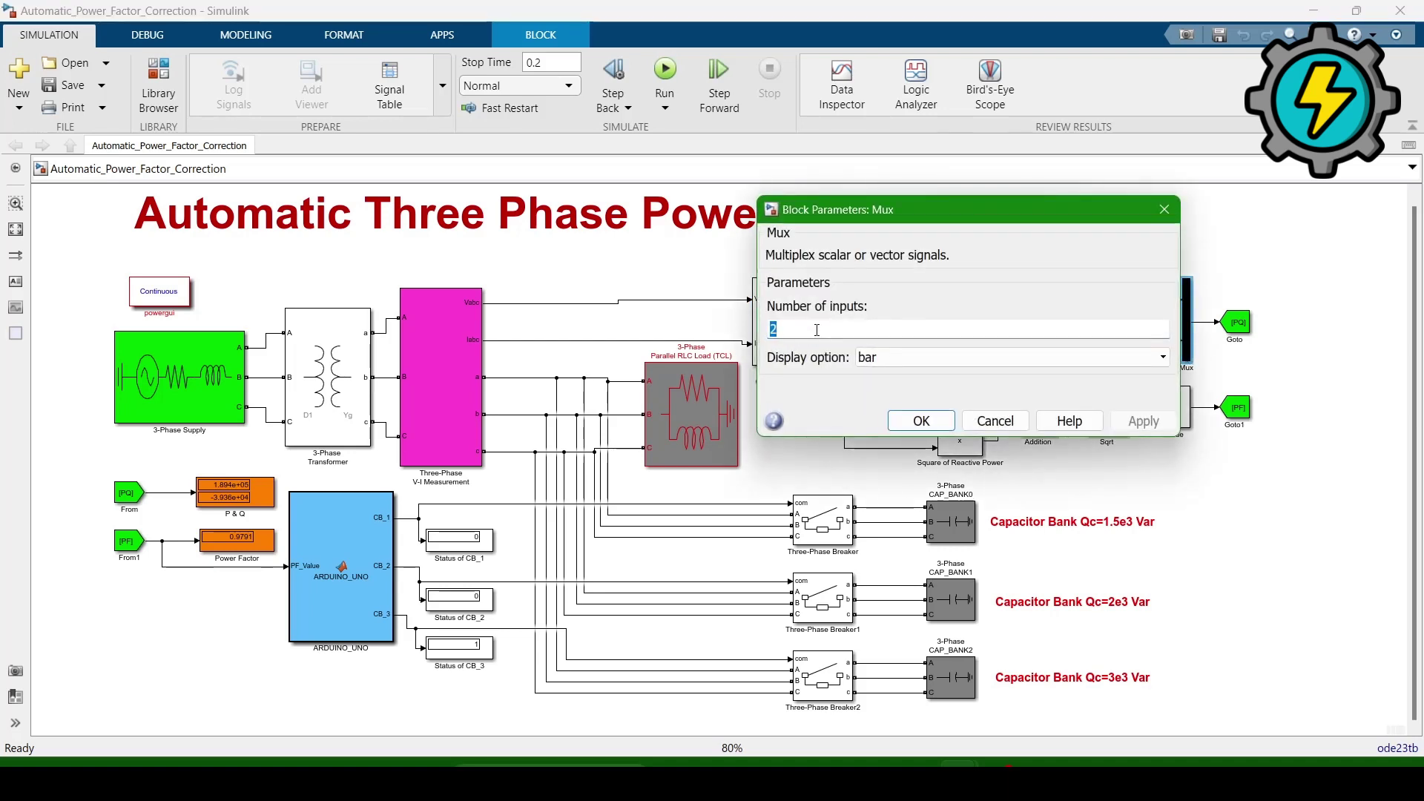
left_click(995, 421)
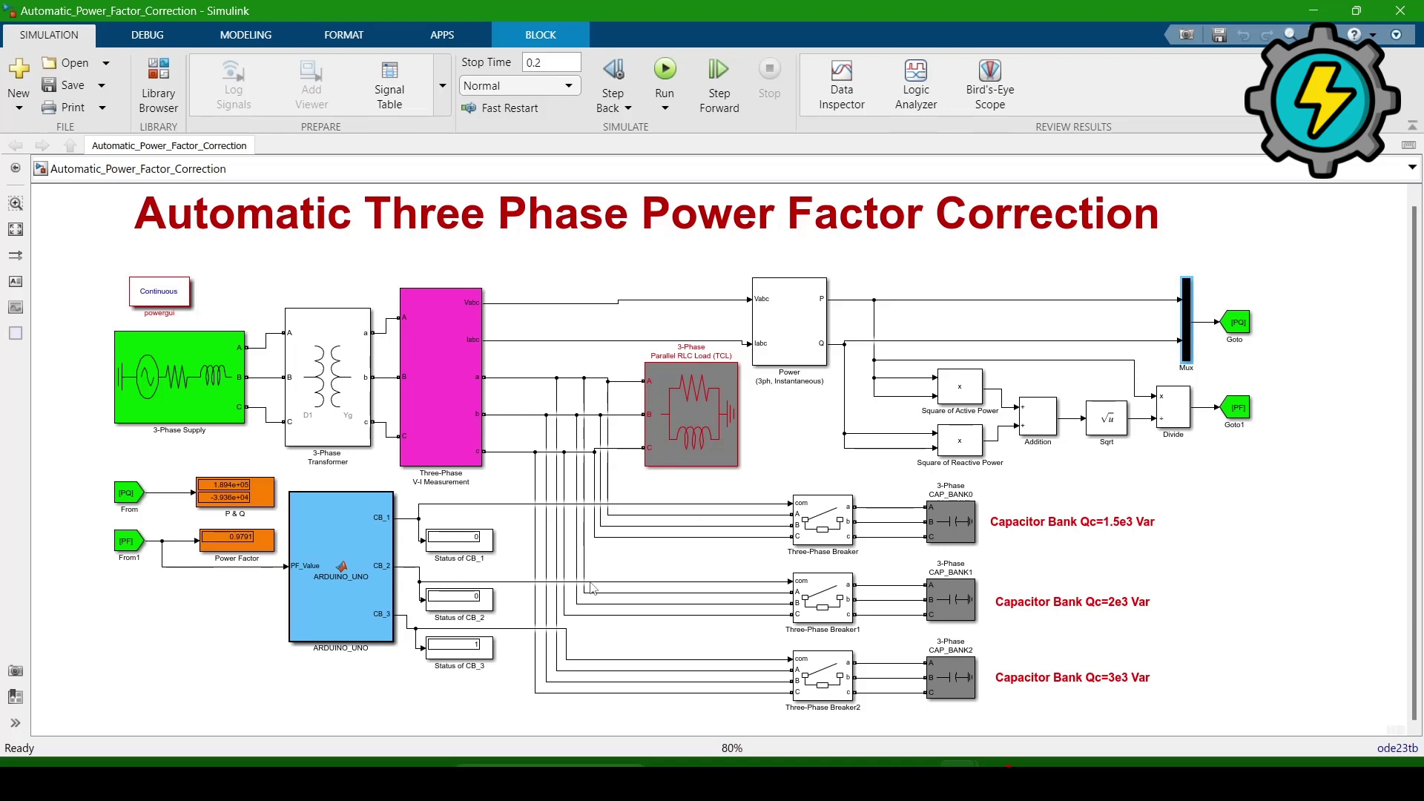
Read the power factor conditions and breaker outputs in the ARDUINO_UNO function code in MATLAB, and return to the Simulink model.
double_click(343, 569)
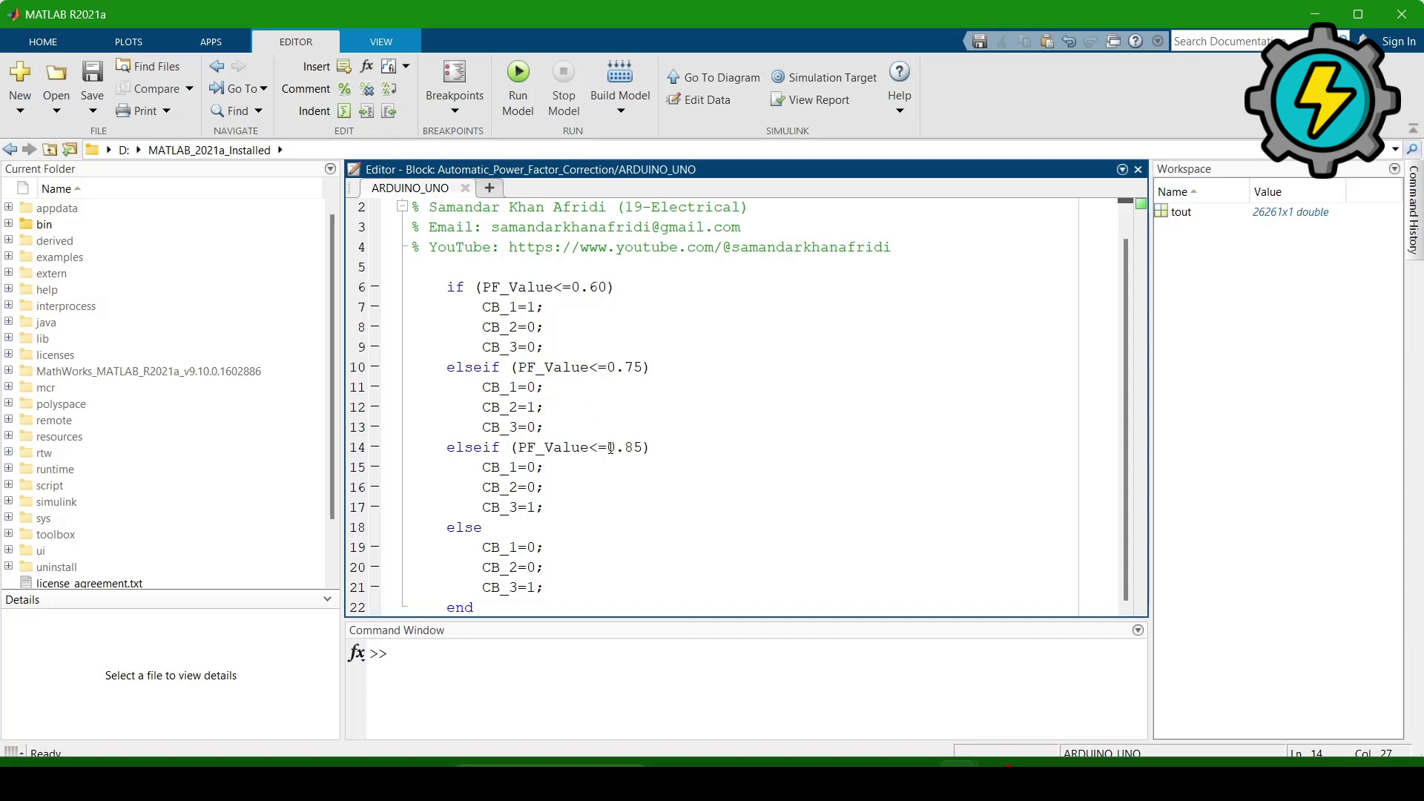
scroll(605, 442, "up", 1)
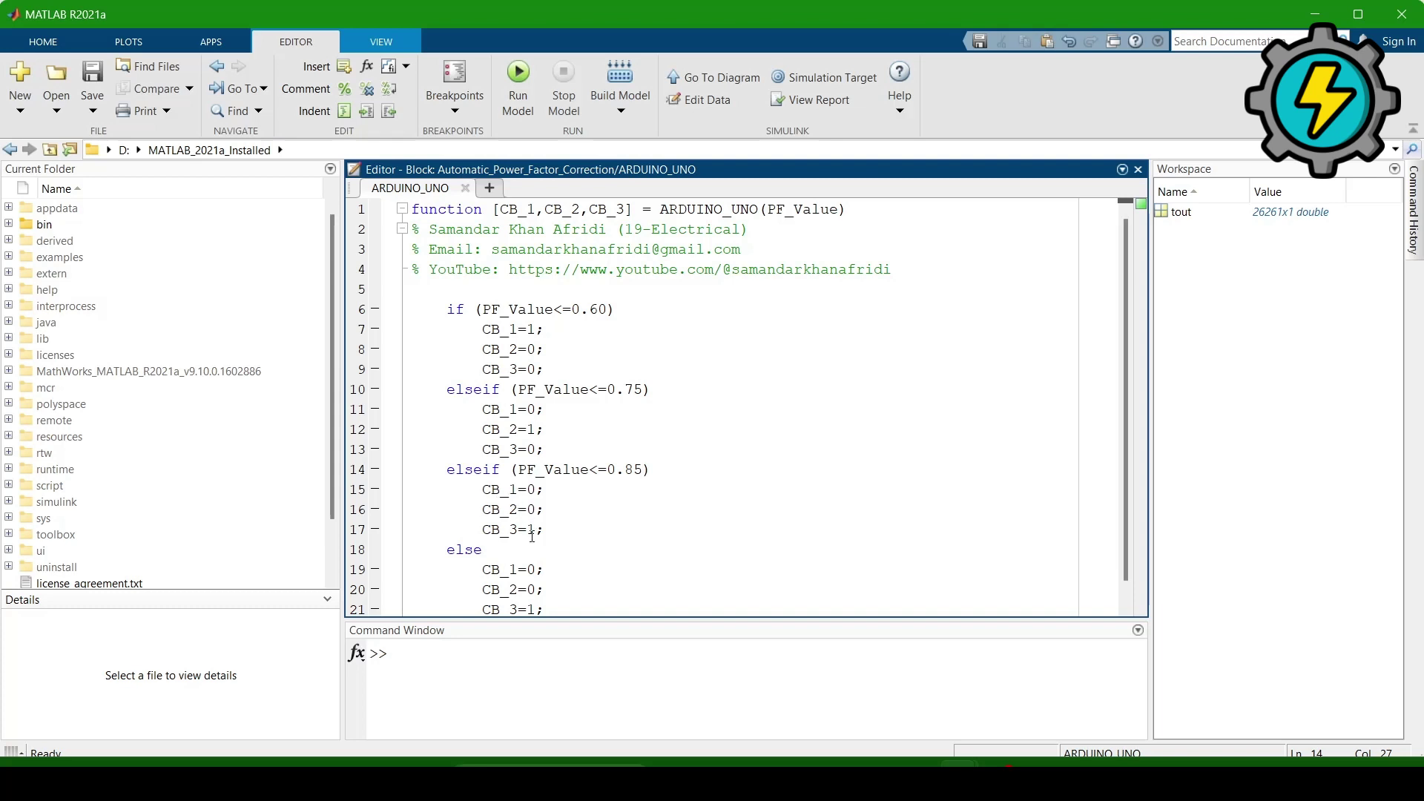
scroll(532, 535, "down", 1)
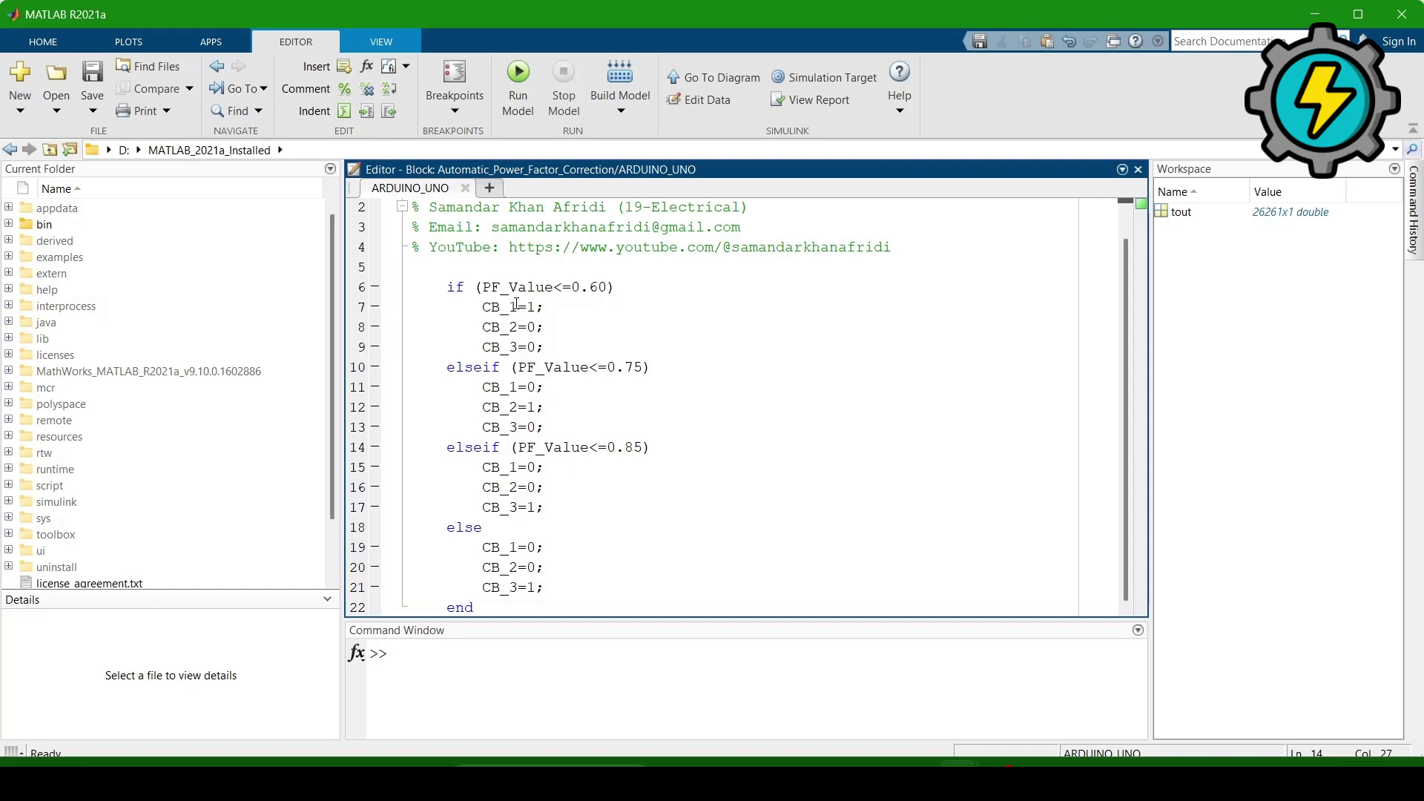
mouse_move(968, 764)
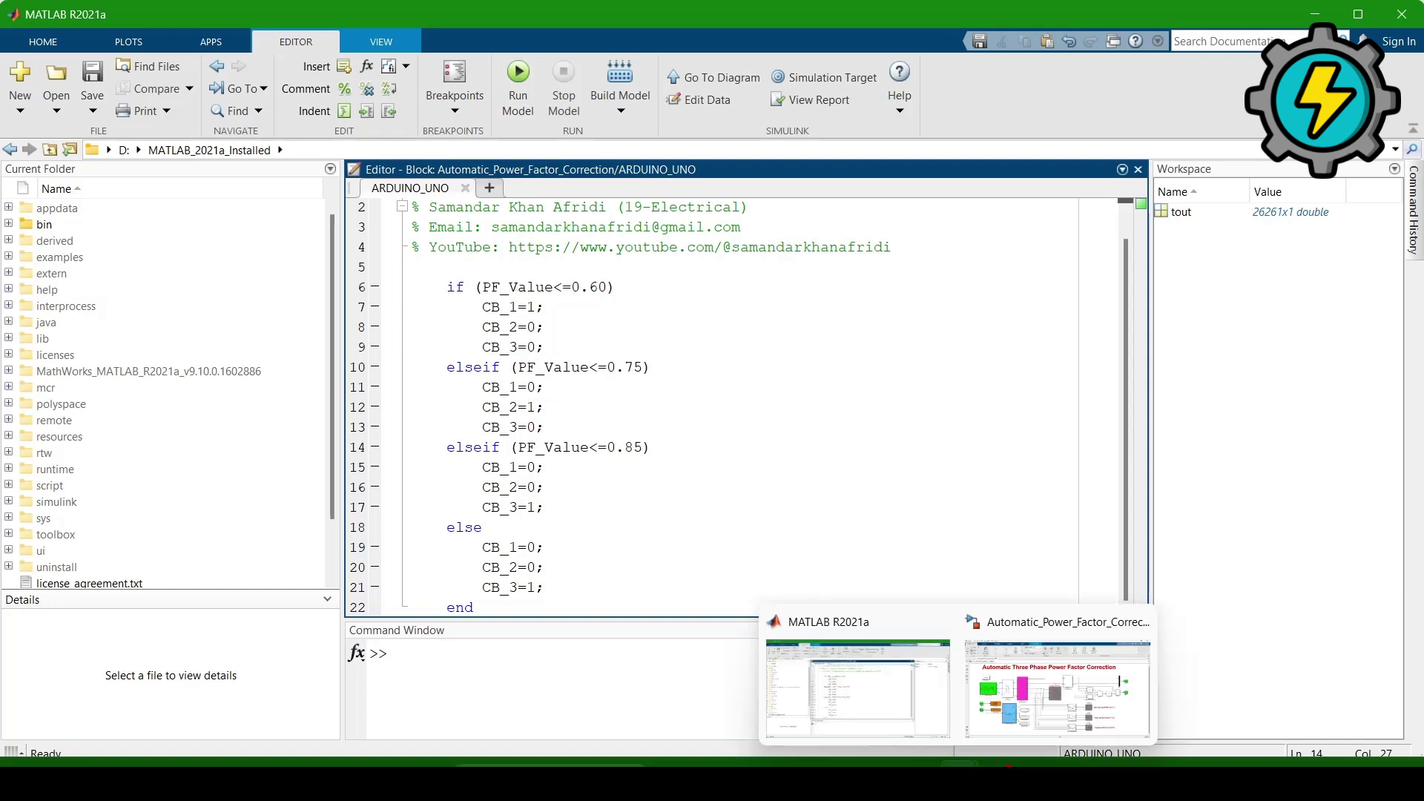
left_click(1025, 688)
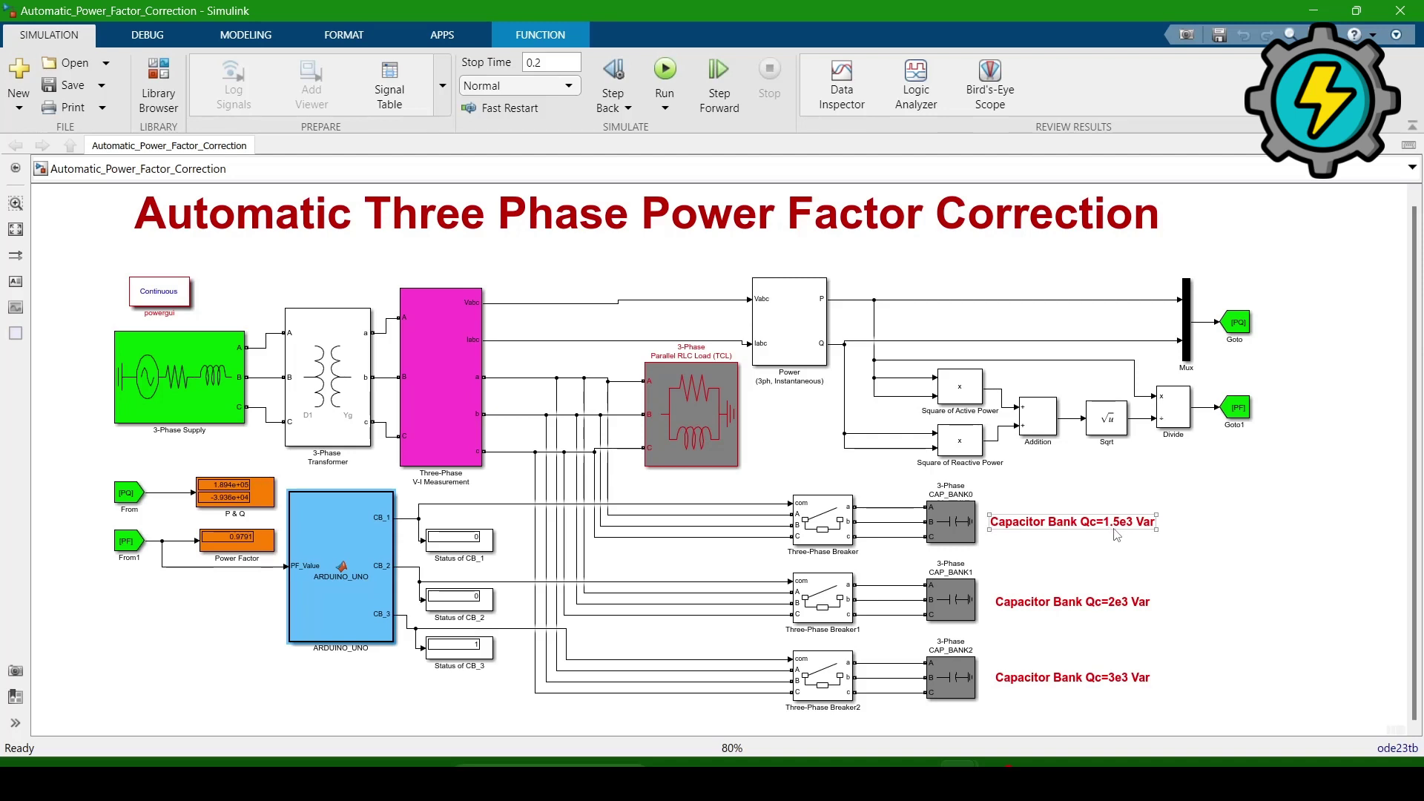
Check the reactive power parameters of the three capacitor banks CAP_BANK0, CAP_BANK1 and CAP_BANK2.
double_click(950, 523)
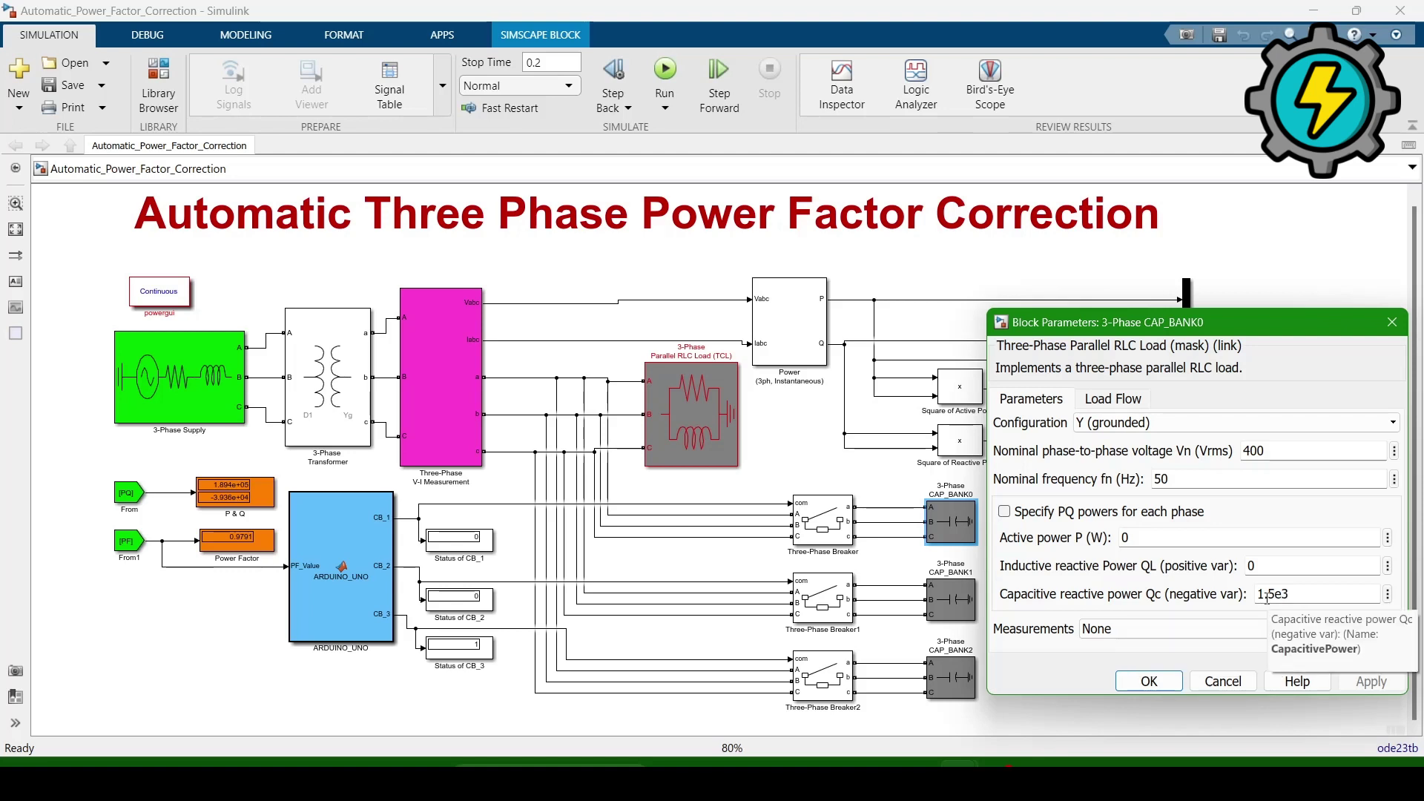
left_click(1222, 681)
left_click(940, 600)
double_click(940, 600)
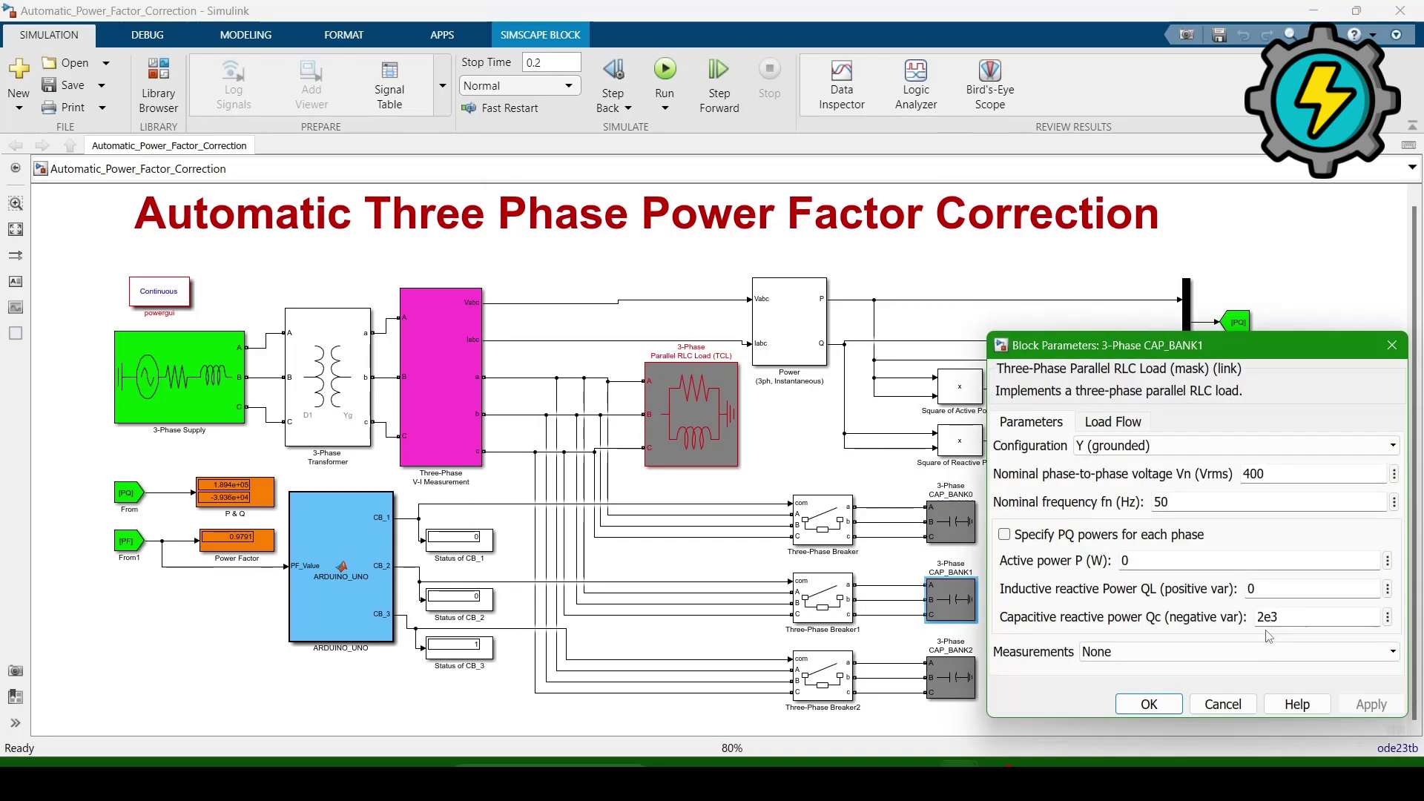
left_click(1204, 714)
left_click(940, 683)
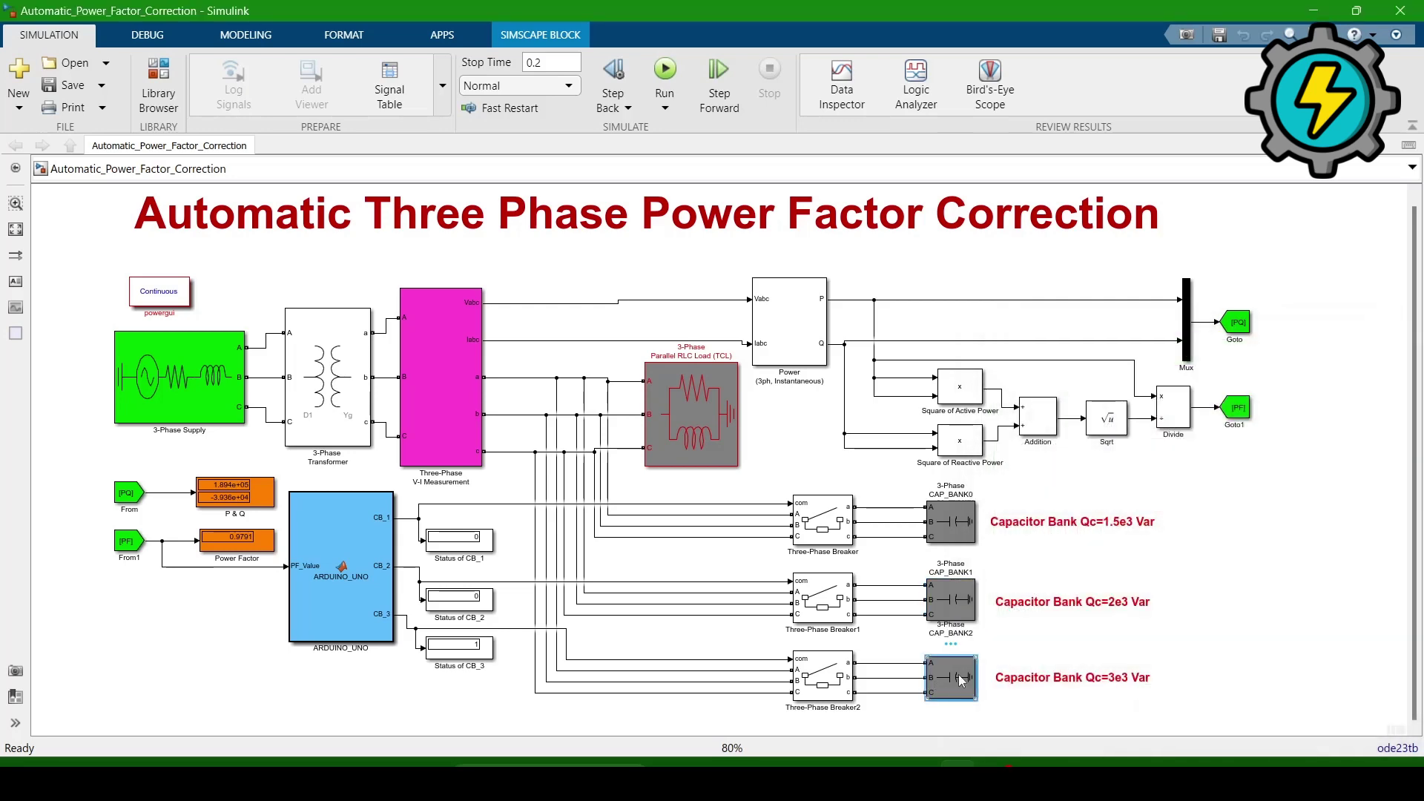
double_click(940, 682)
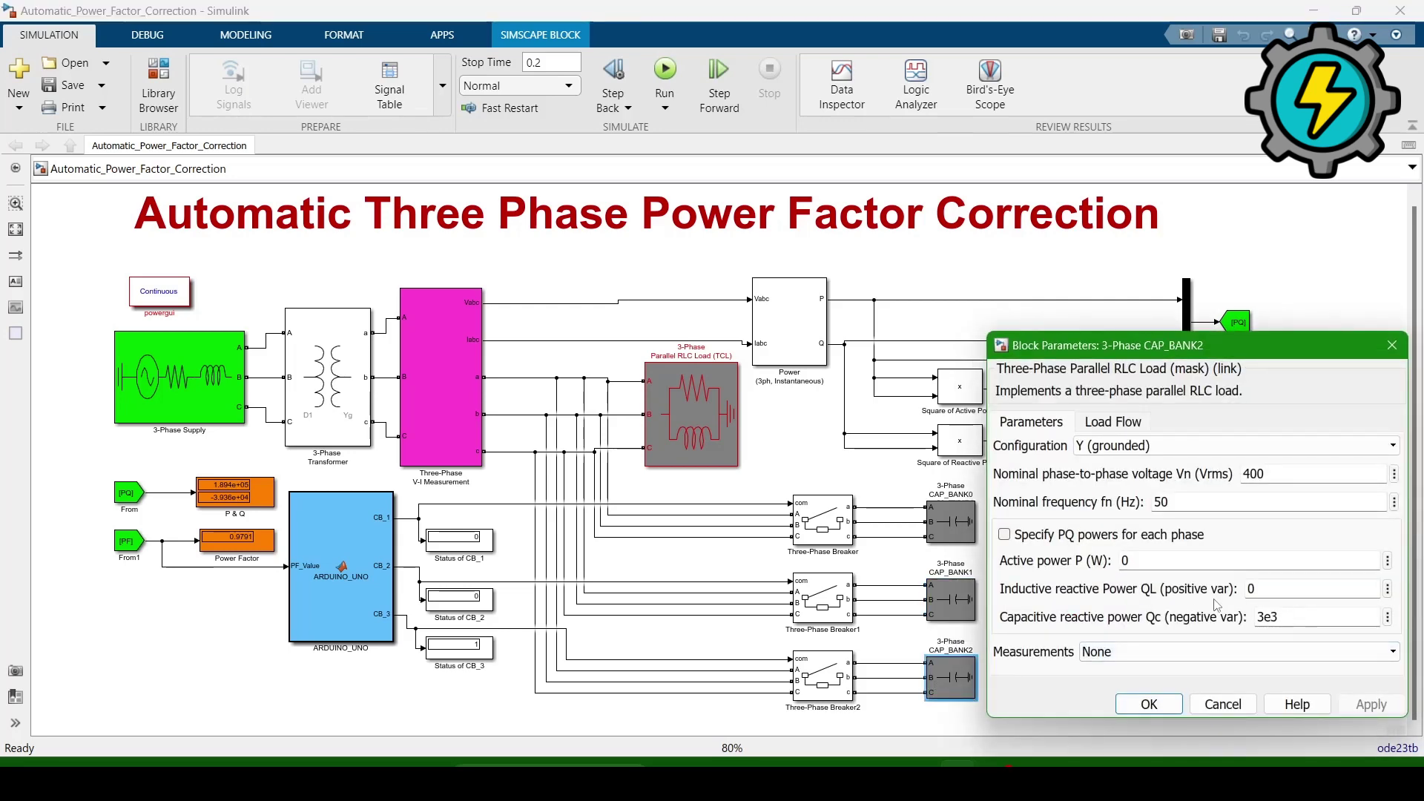
left_click(1222, 703)
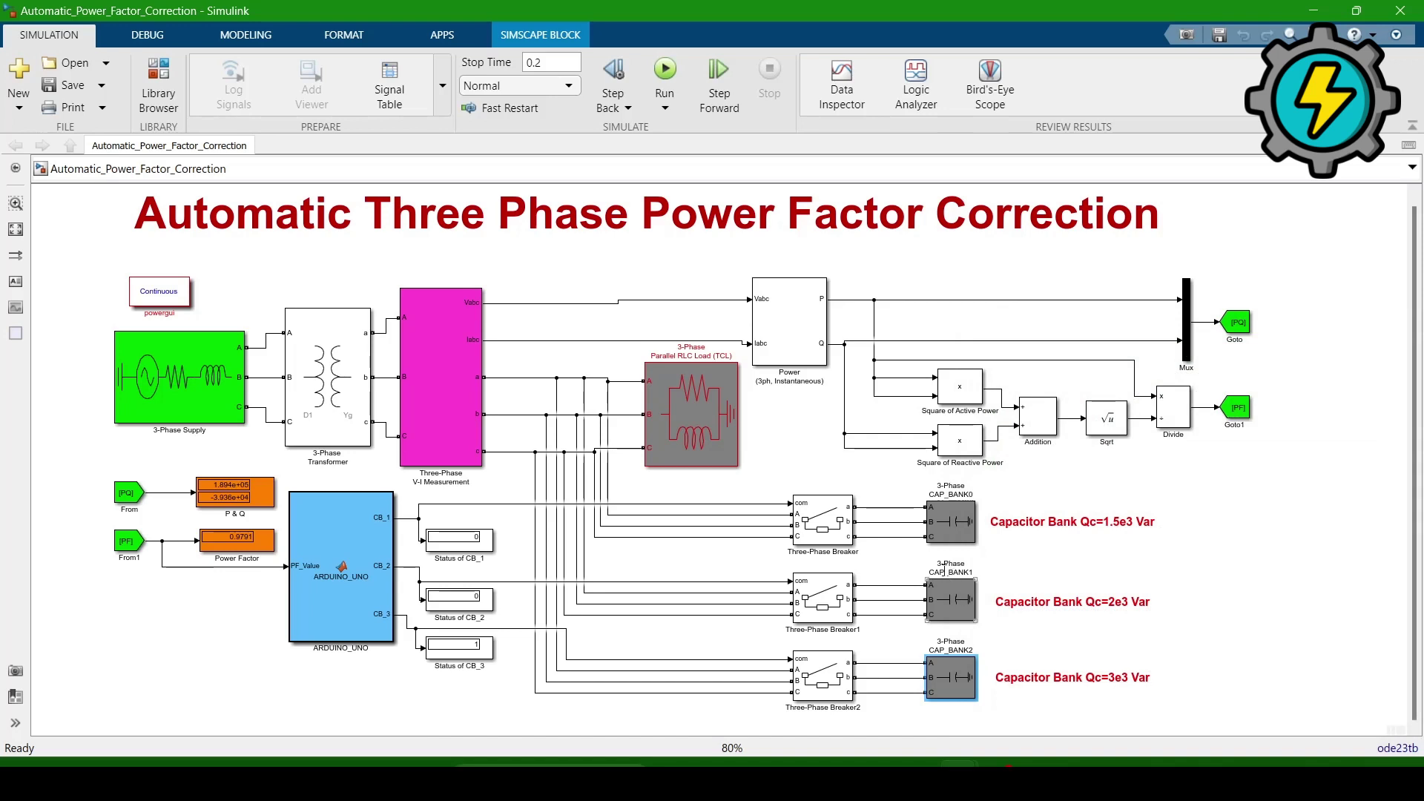
Run the simulation with all three breakers and capacitor banks active and a stop time of 0.2.
left_click(791, 476)
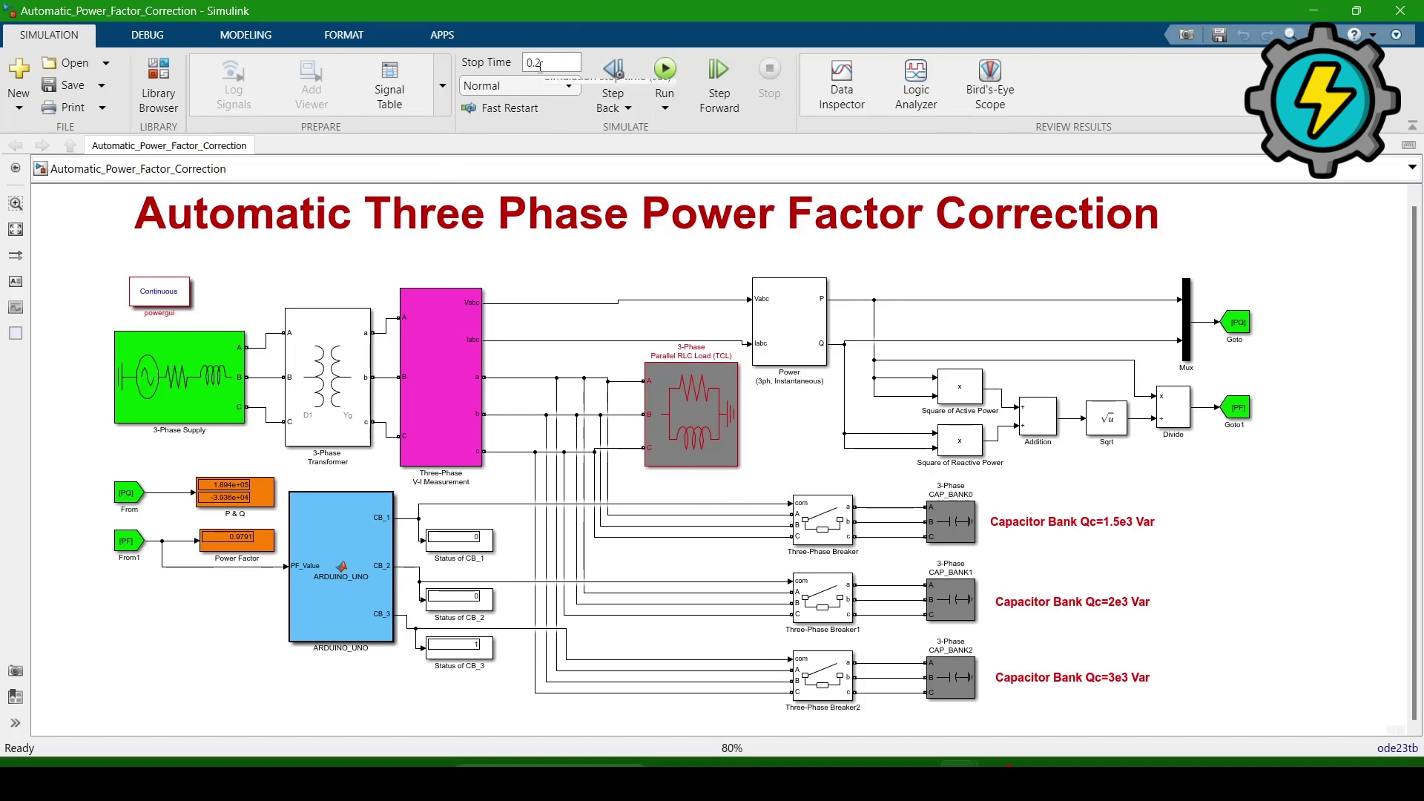
left_click(666, 71)
left_click(843, 580)
Comment out all three breakers and capacitor banks, and run the simulation without them.
left_click_drag(773, 484, 977, 720)
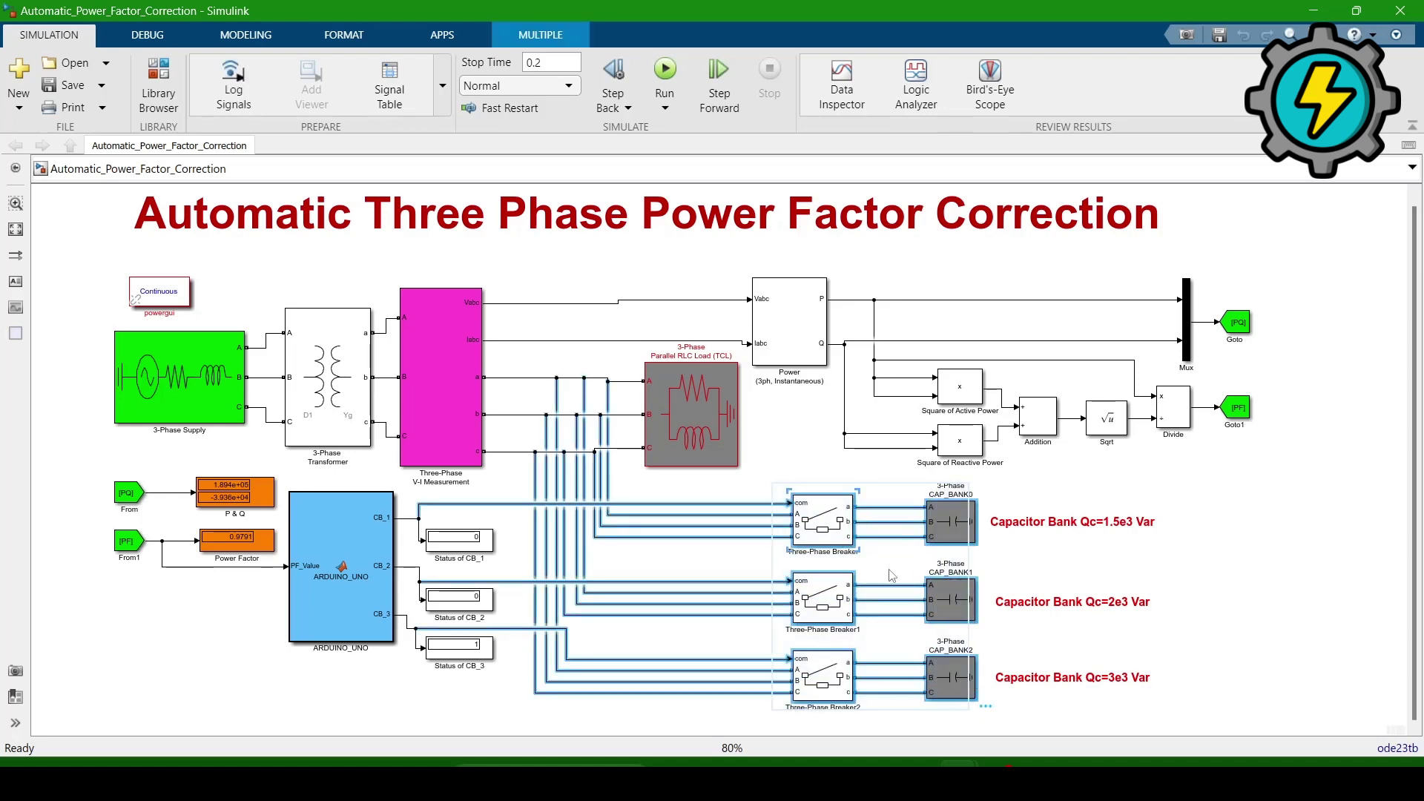
right_click(822, 525)
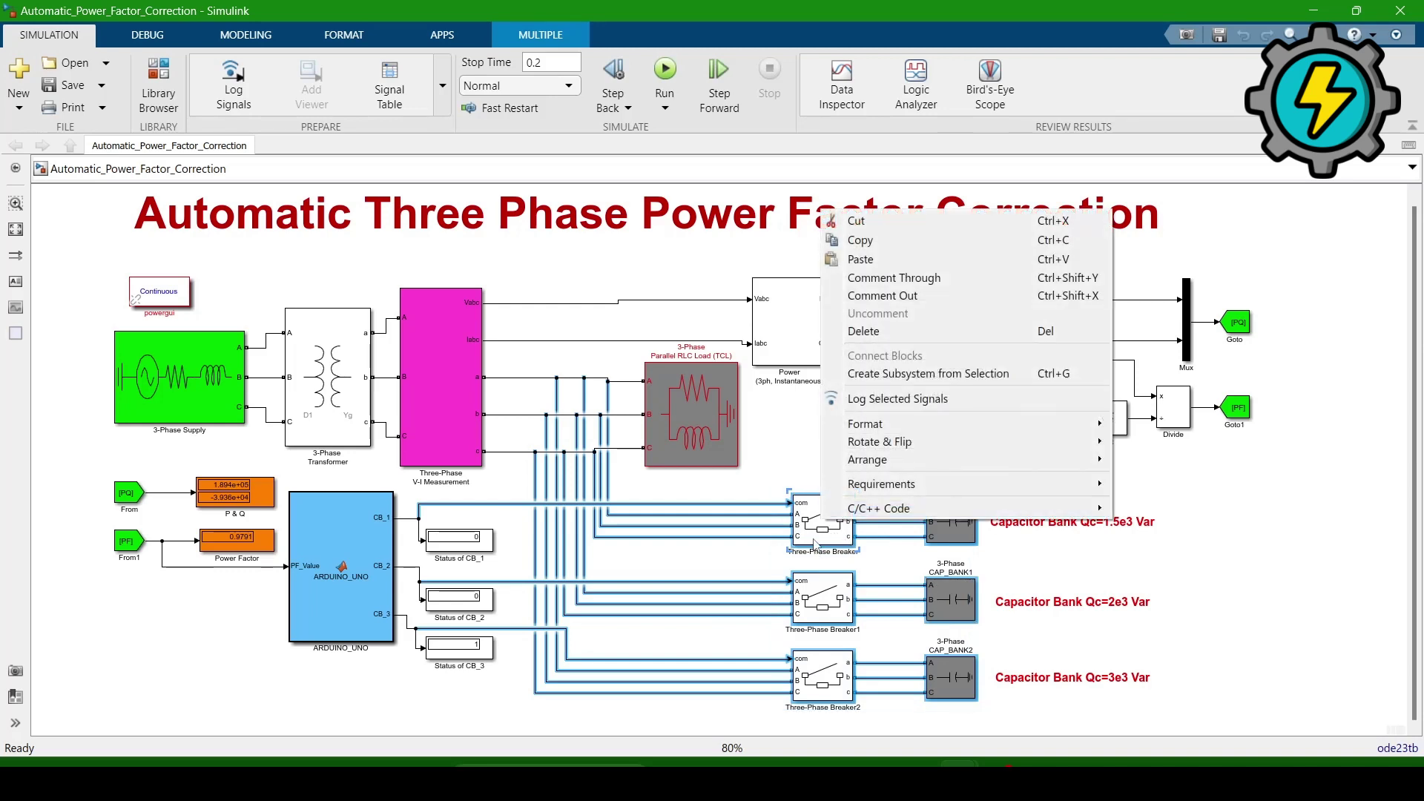
right_click(814, 541)
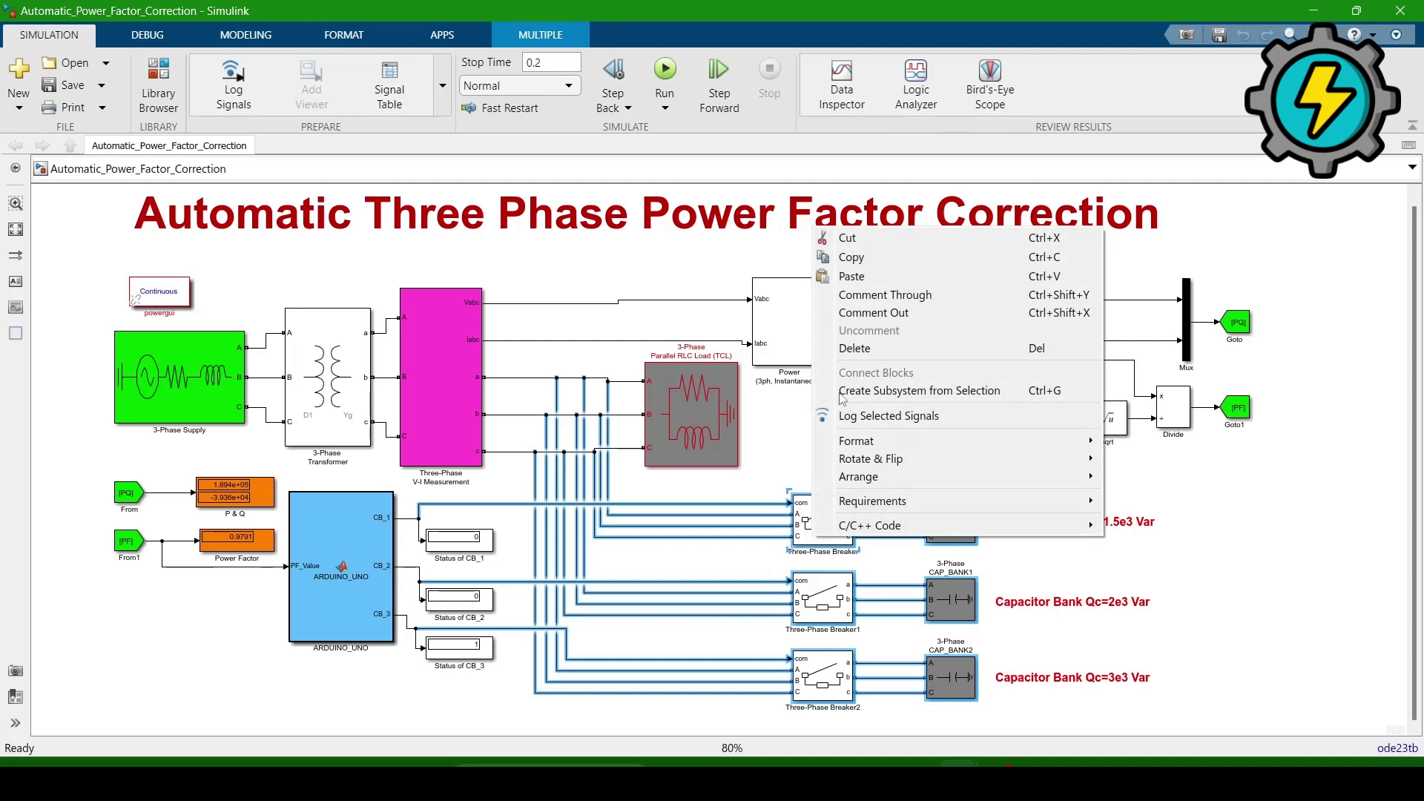
left_click(882, 313)
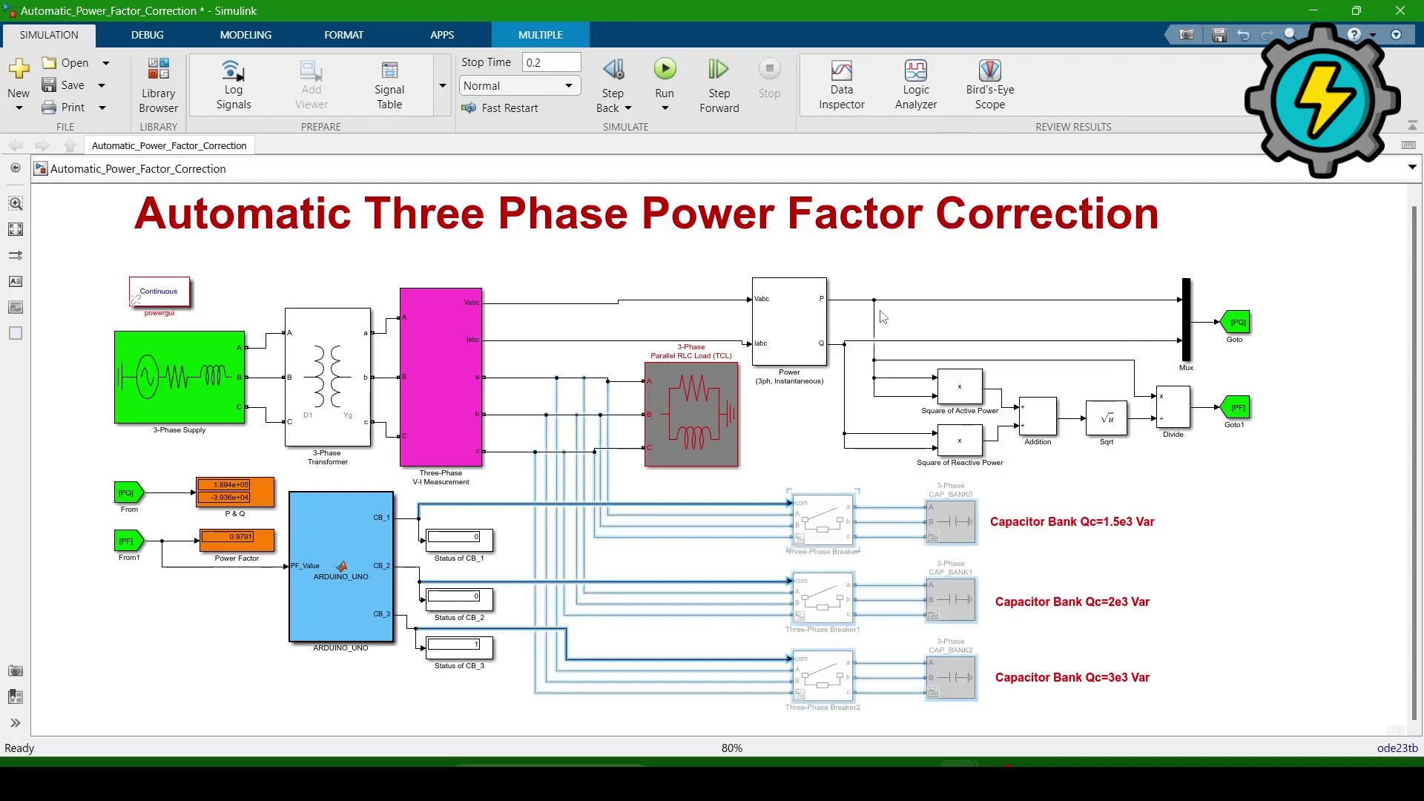
left_click(801, 464)
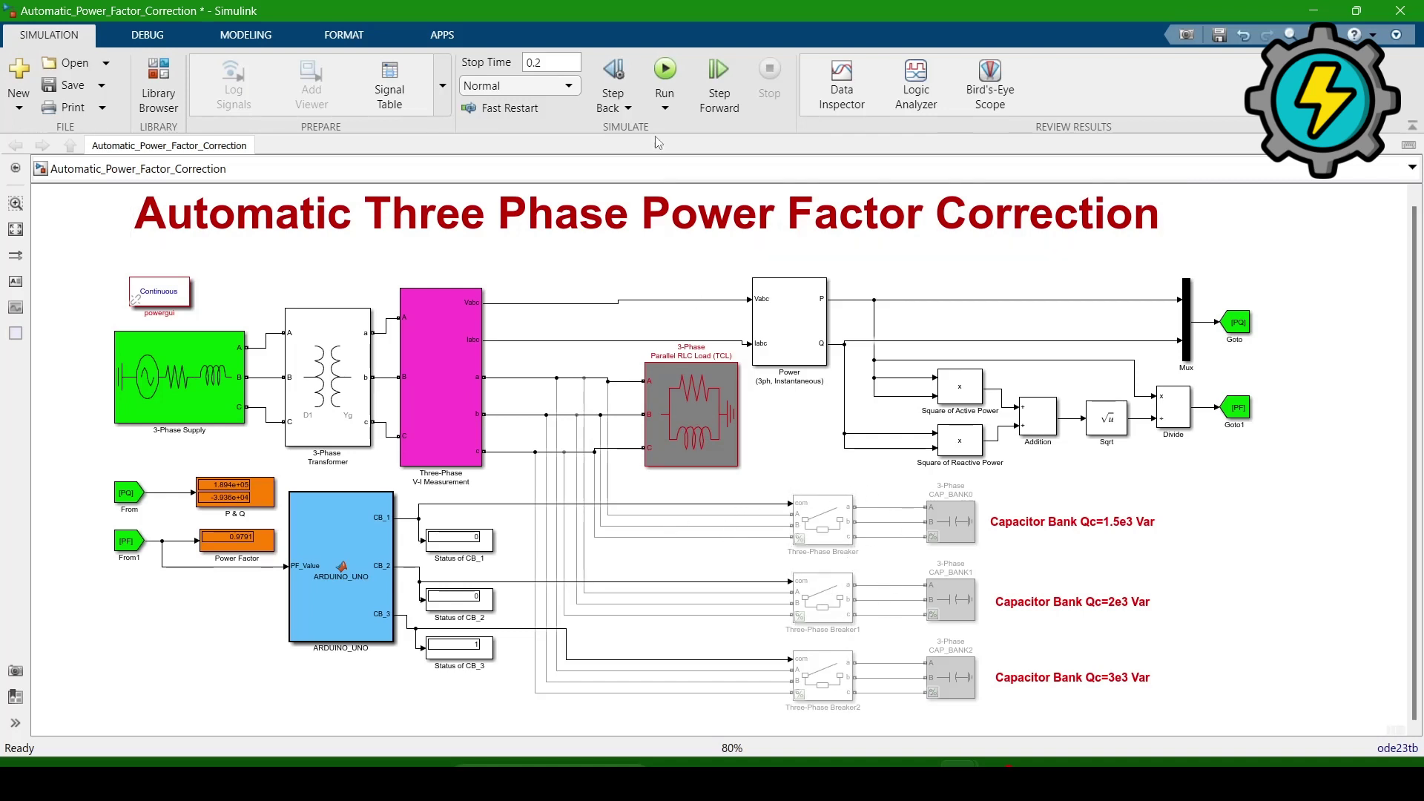
left_click(664, 91)
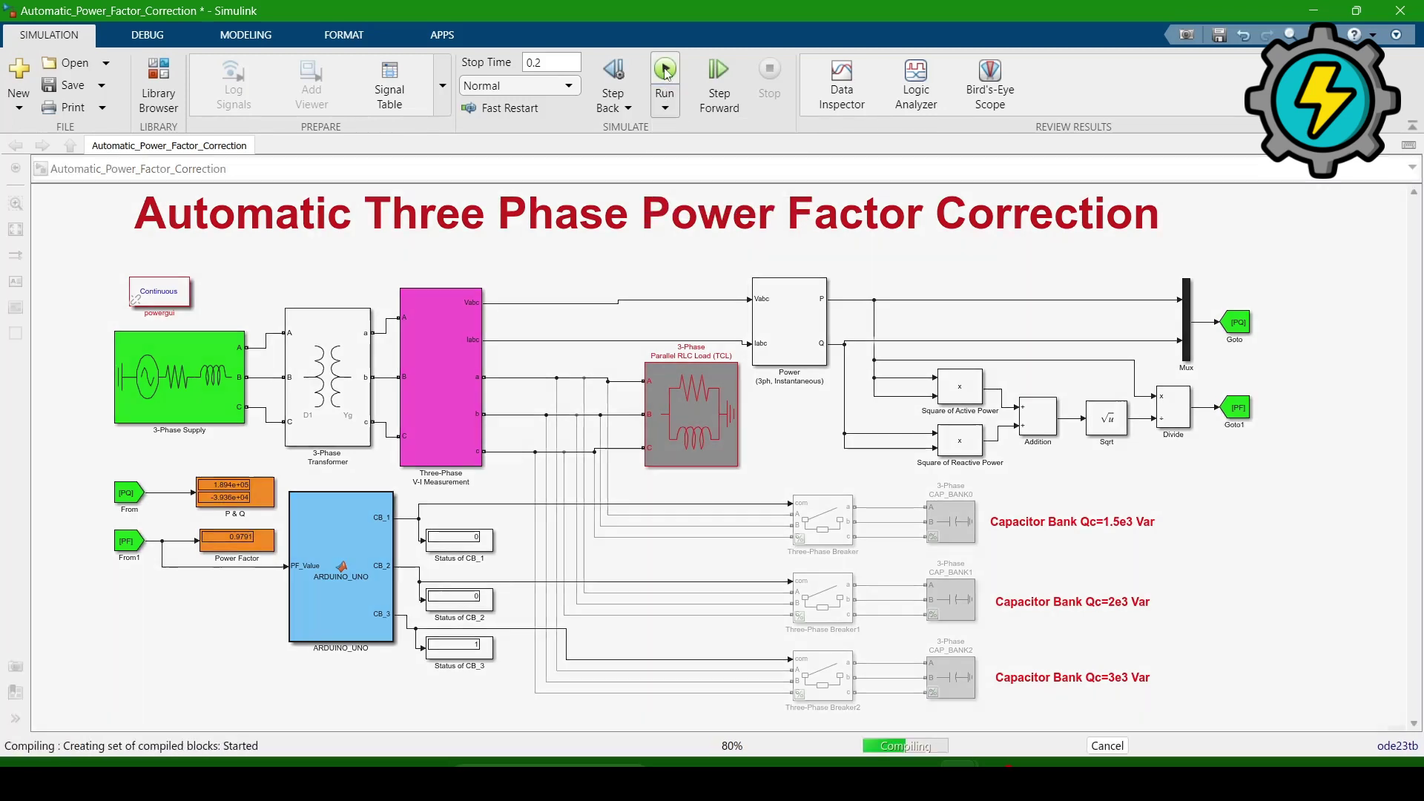
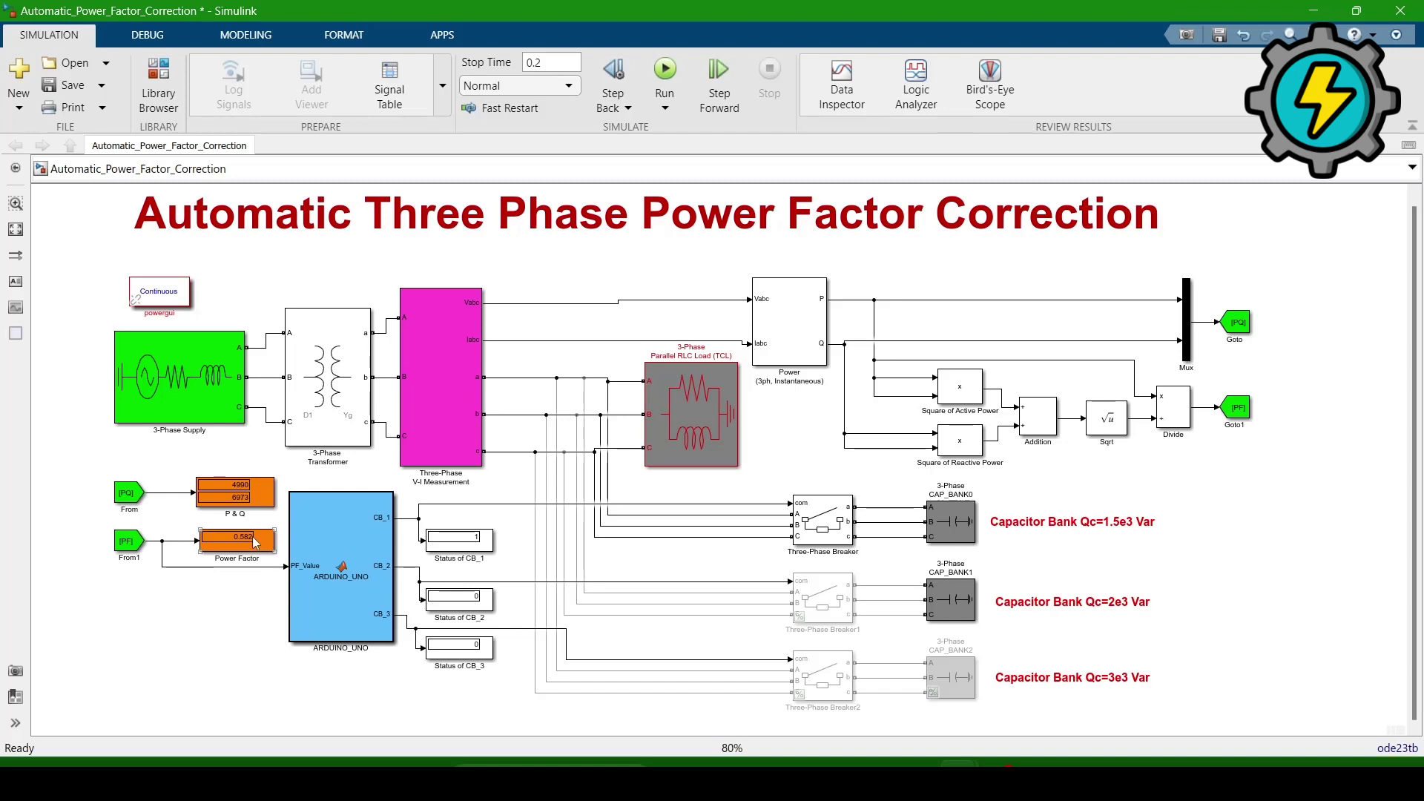
Run the simulation with only the first breaker branch active.
left_click(665, 74)
Uncomment Three-Phase Breaker1 in the second capacitor bank branch and rerun the simulation.
left_click_drag(789, 567, 990, 629)
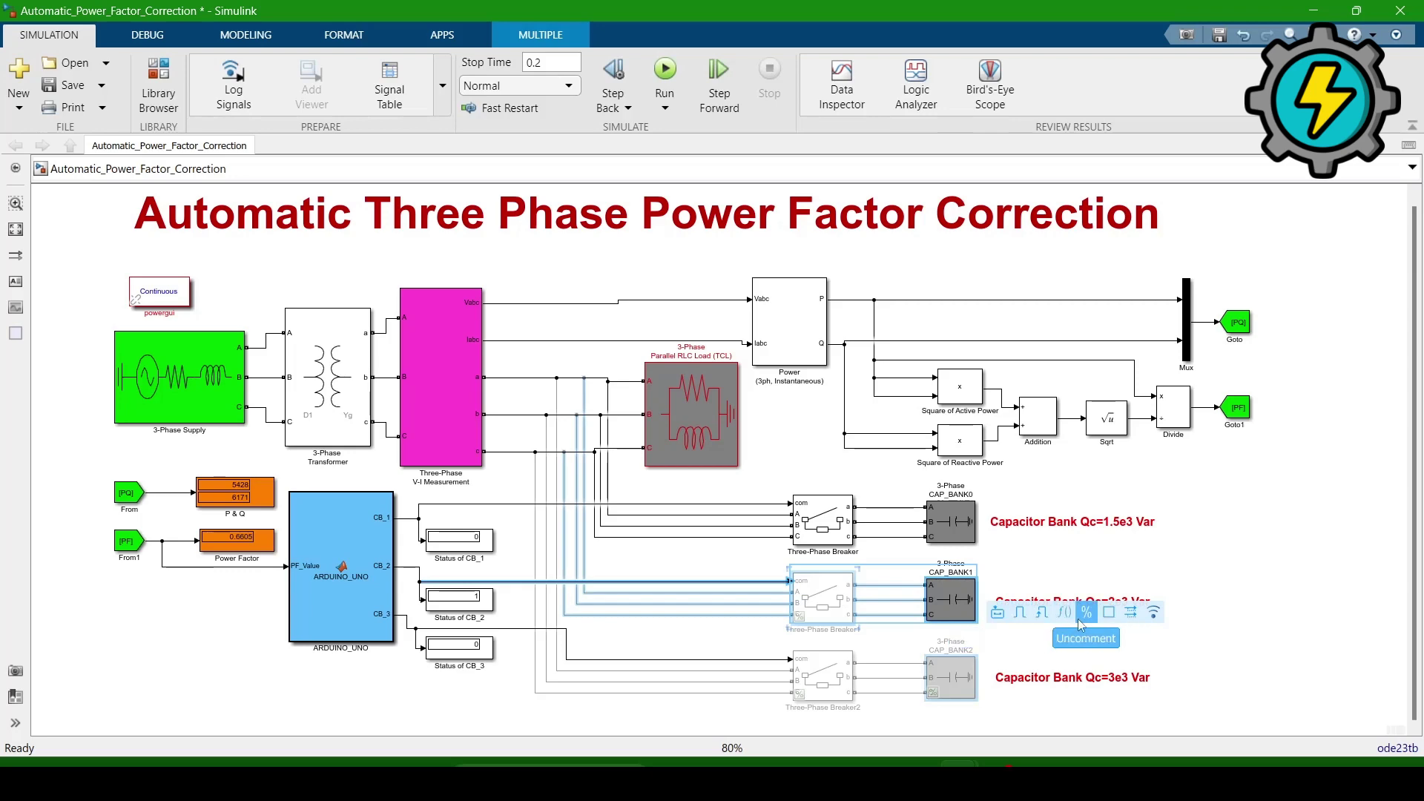
left_click(1079, 626)
left_click(743, 574)
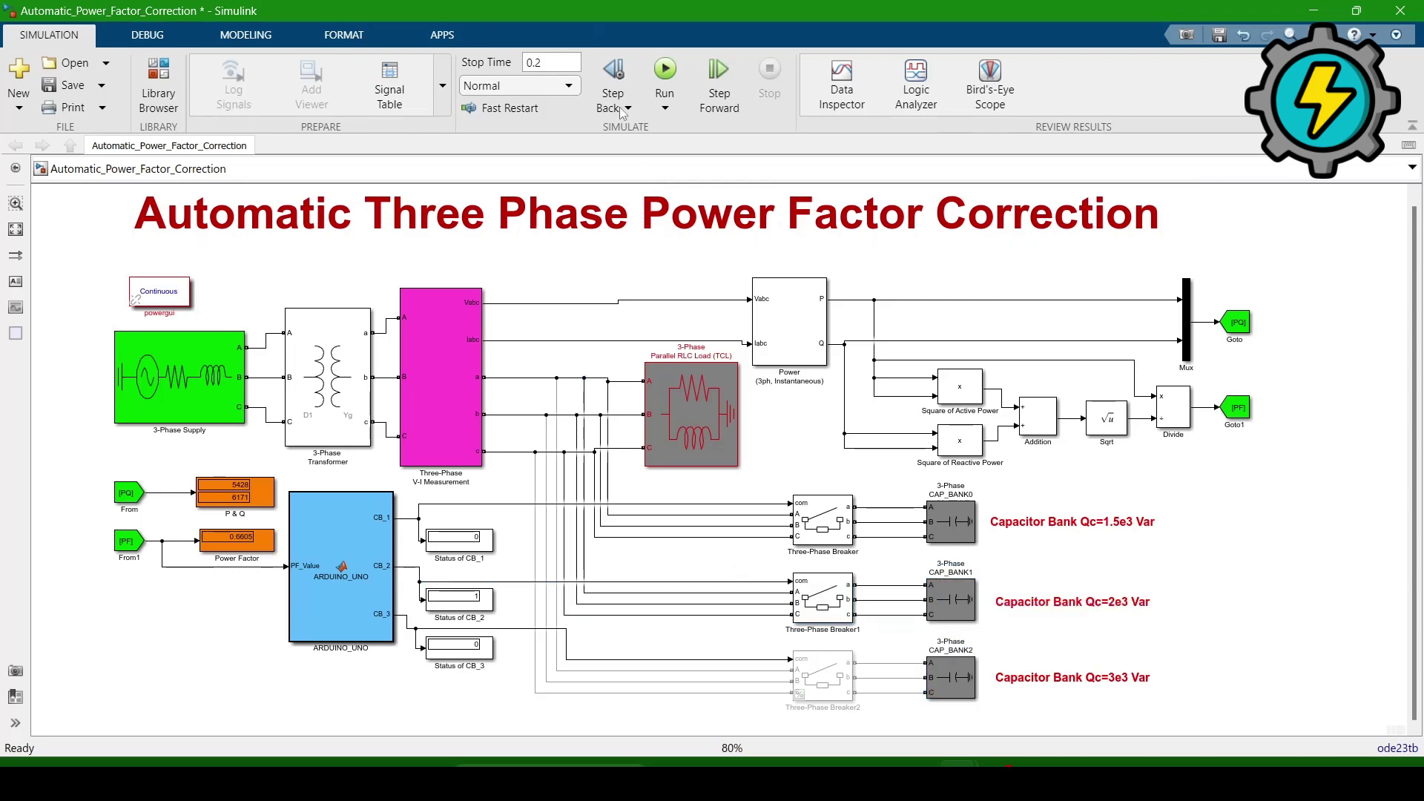
left_click(664, 71)
Uncomment Three-Phase Breaker2 in the third capacitor bank branch and rerun the simulation.
left_click_drag(788, 640, 965, 708)
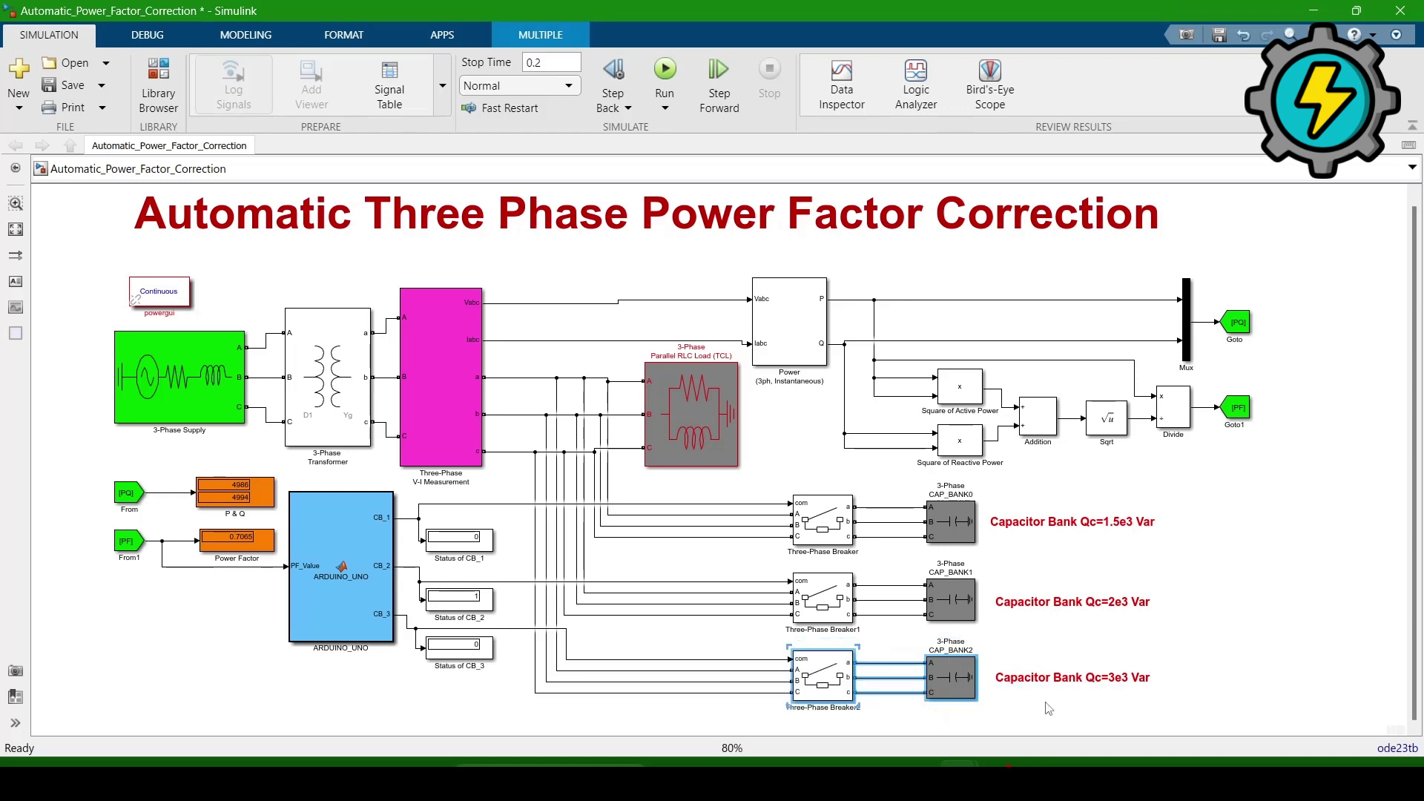
left_click(893, 653)
left_click(662, 72)
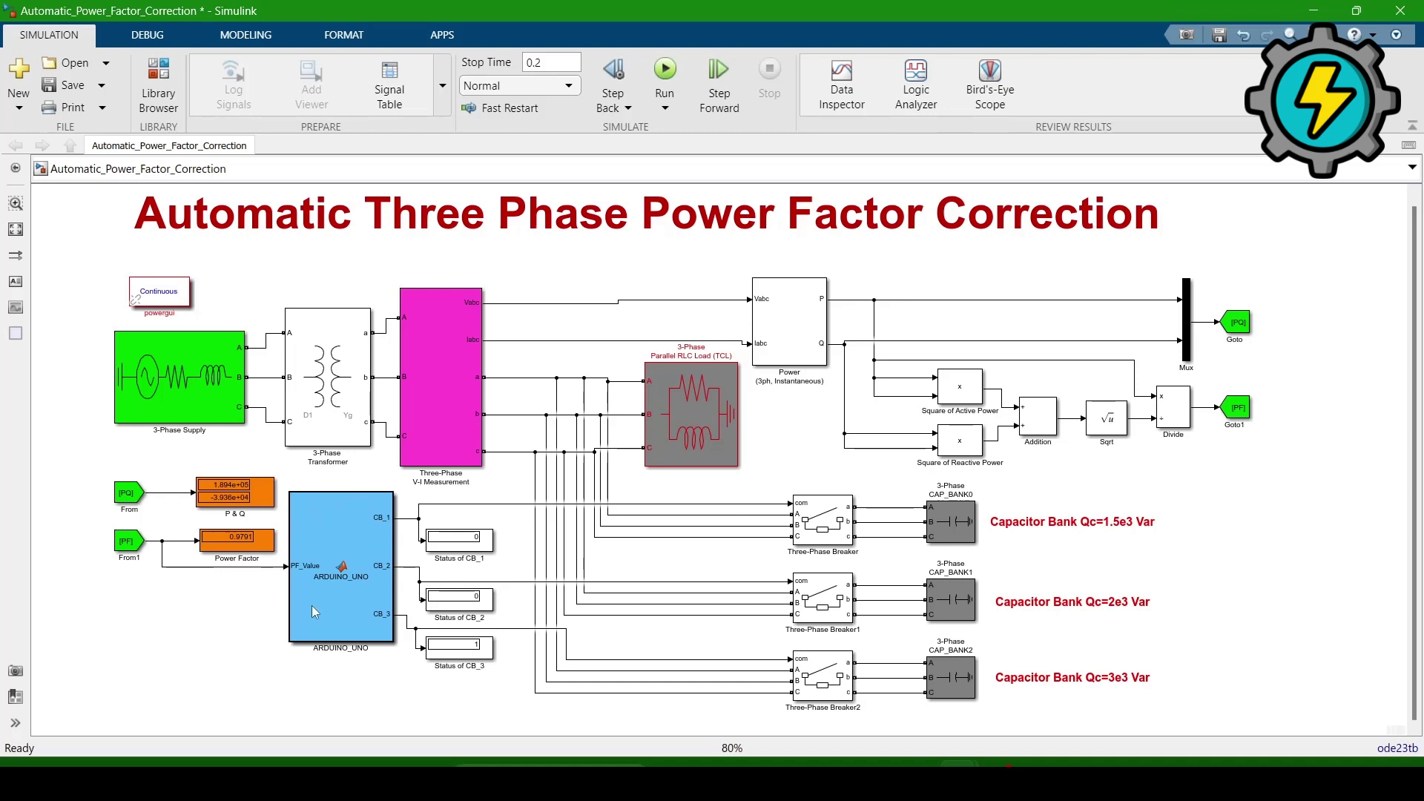
left_click(1005, 687)
left_click(1037, 697)
left_click(717, 455)
left_click(653, 413)
left_click(603, 452)
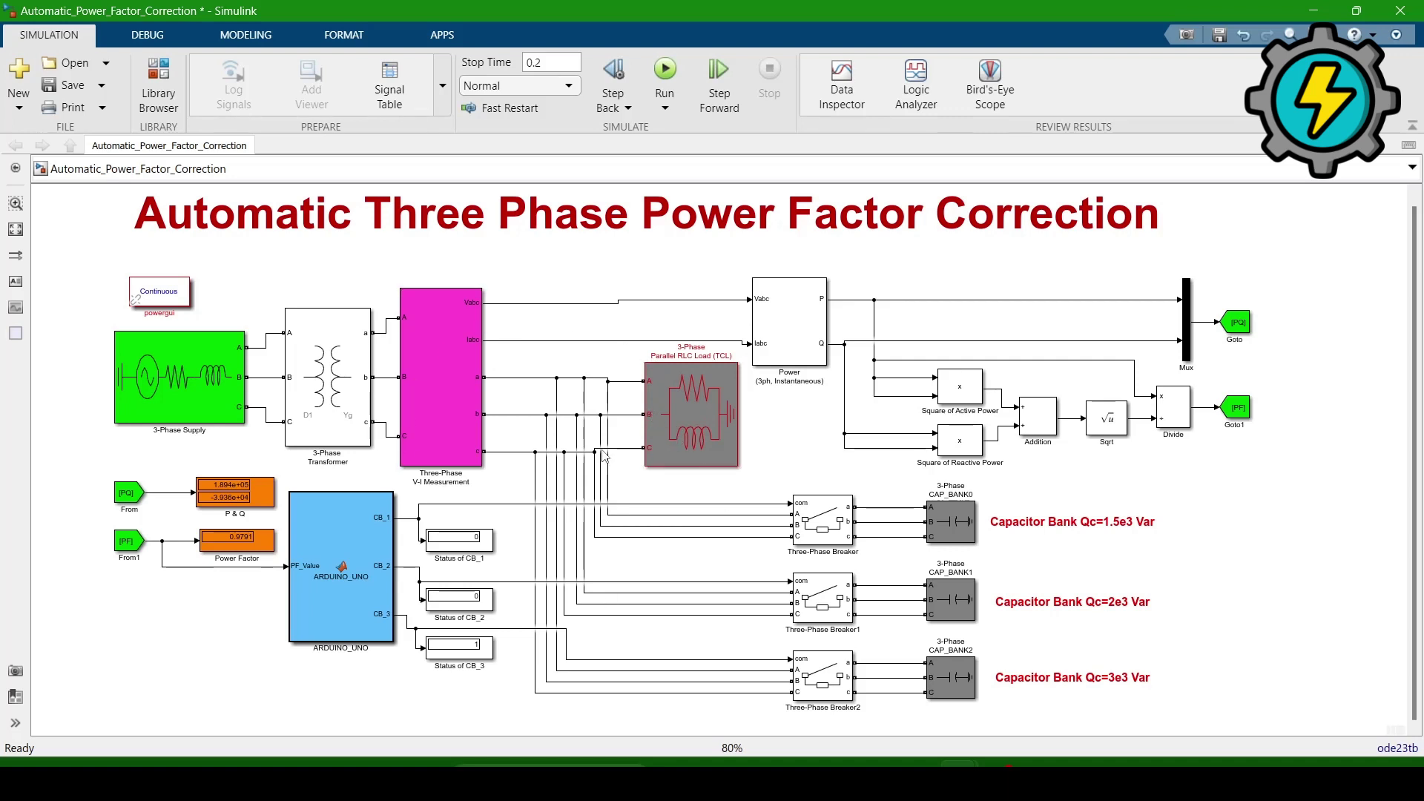